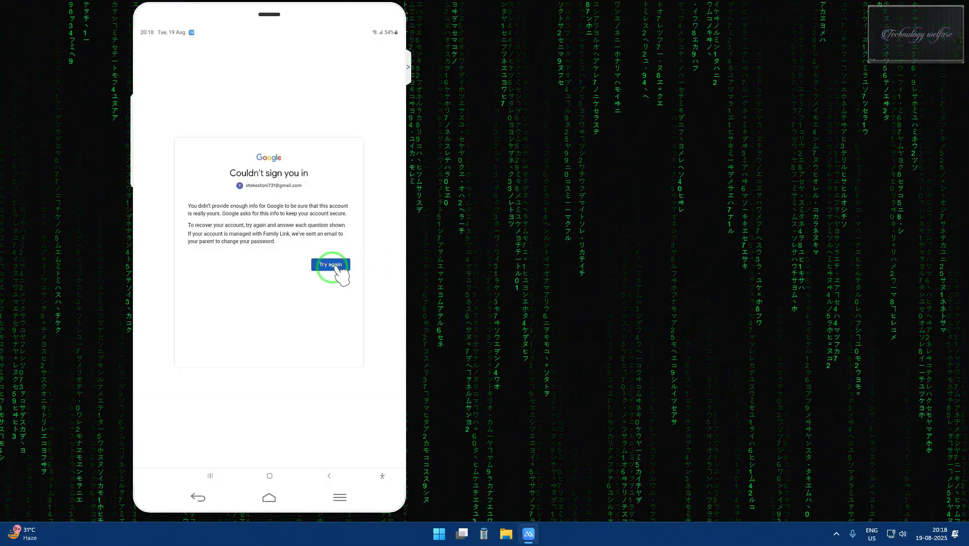
Retry recovery, resubmit the account email and skip the password check
left_click(331, 265)
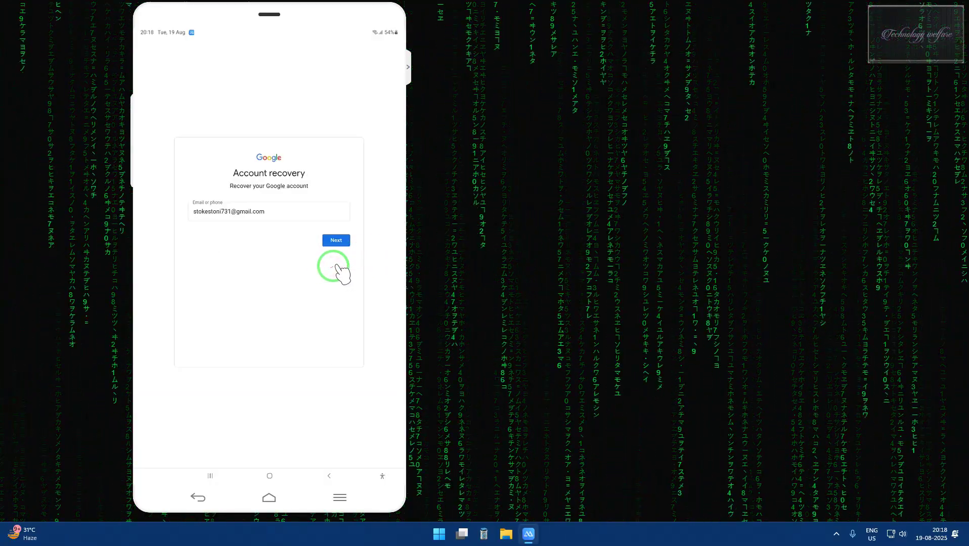
left_click(337, 241)
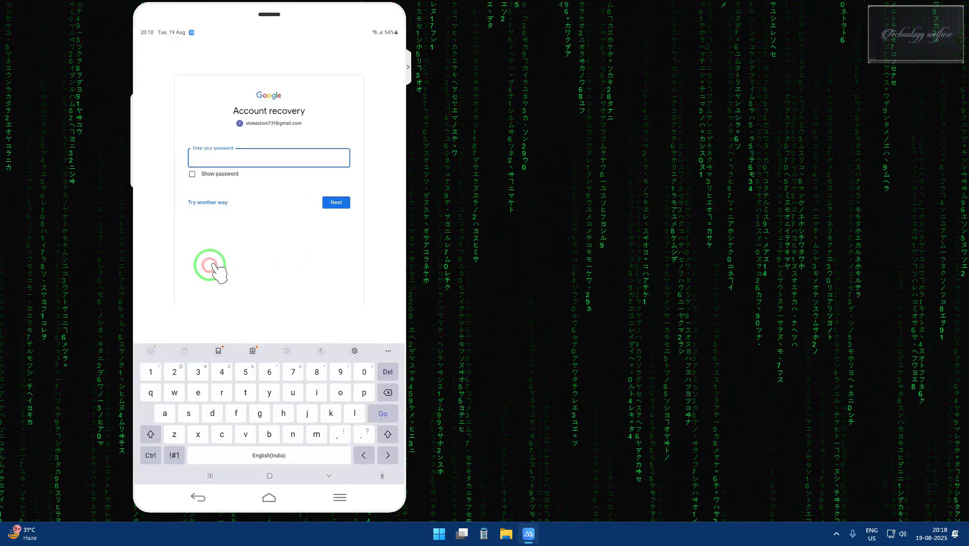
left_click(209, 265)
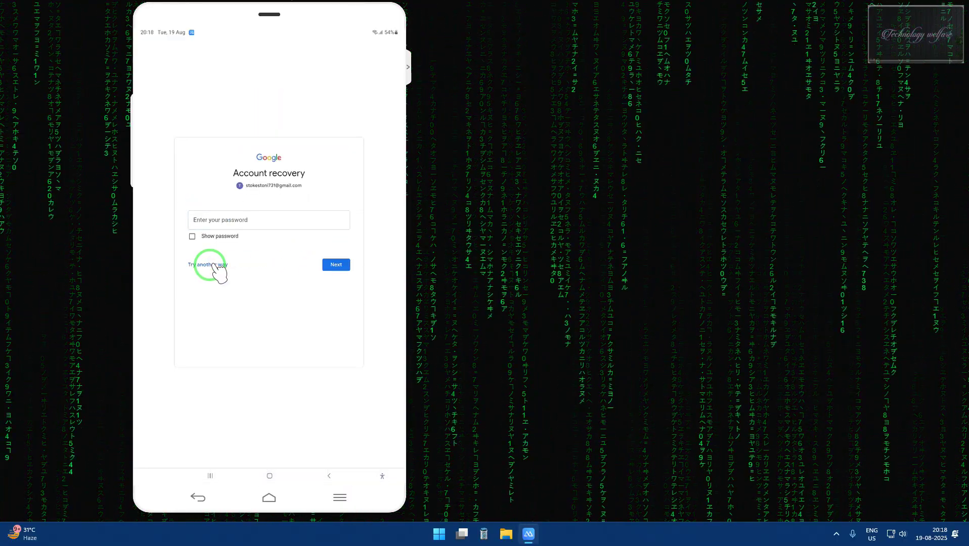
left_click(210, 267)
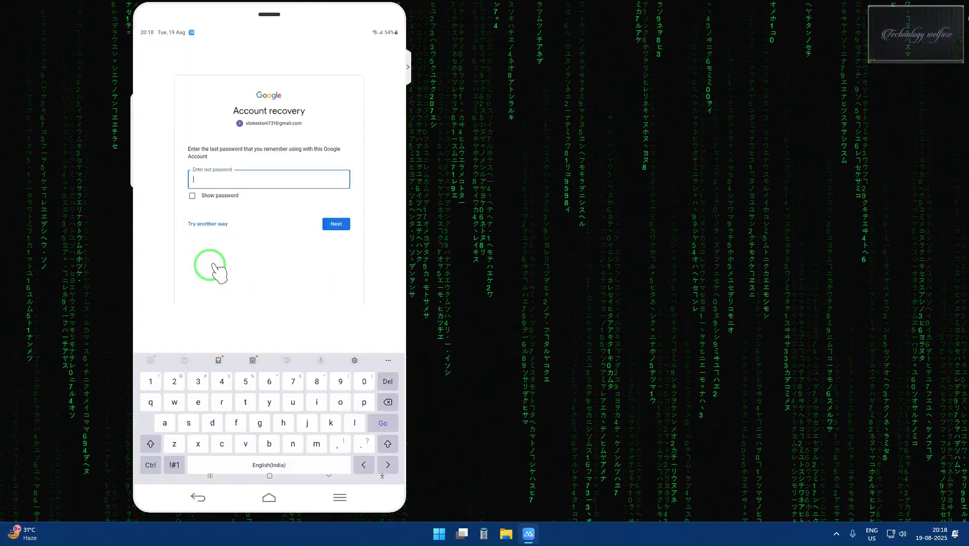
Skip the last-password question, report the phone unavailable, then return home after the error
left_click(209, 224)
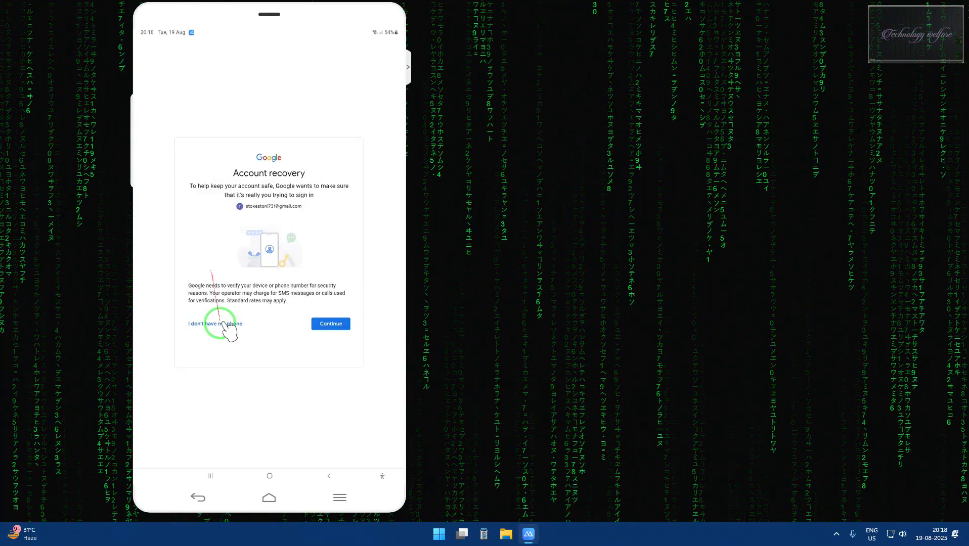
left_click(223, 327)
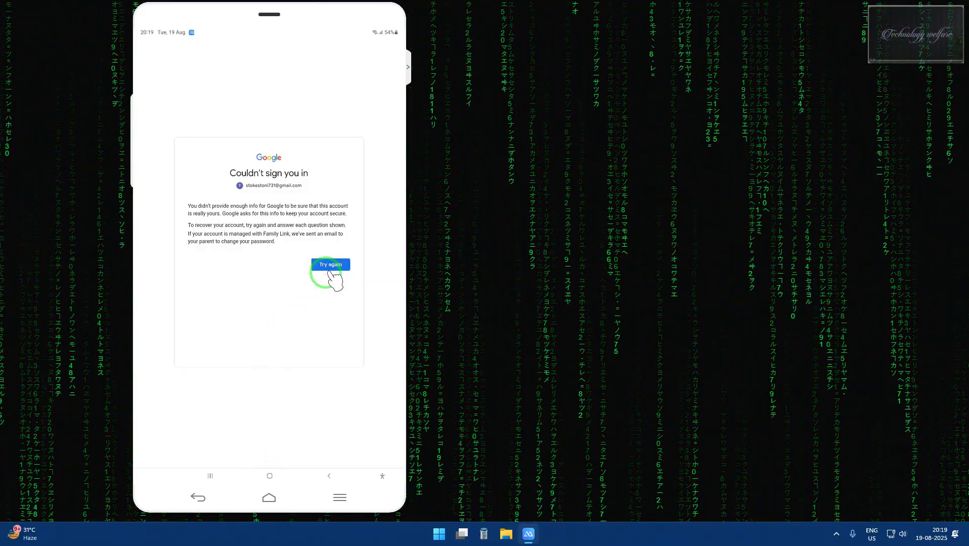
left_click(270, 476)
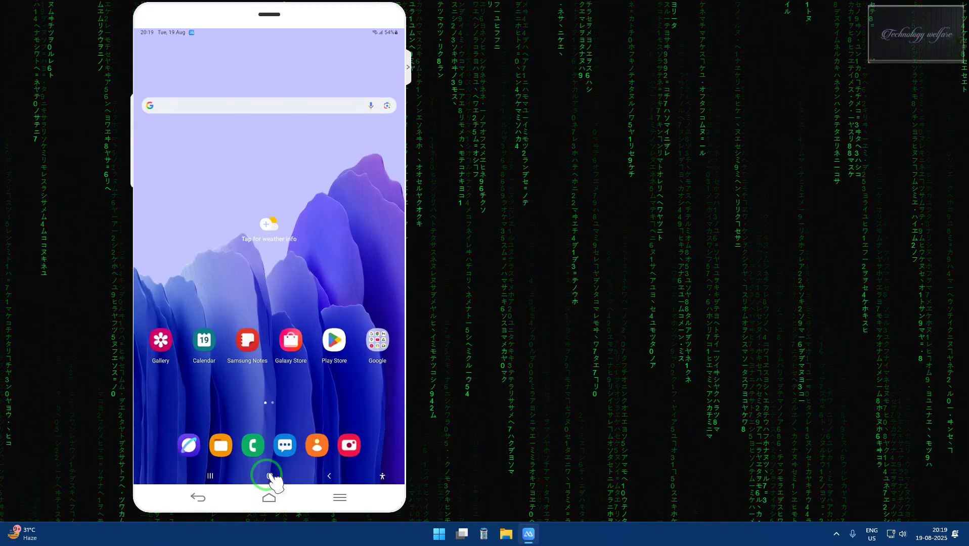
Search Play Store for 'opera', install Opera browser with AI & VPN, and return home
left_click(334, 342)
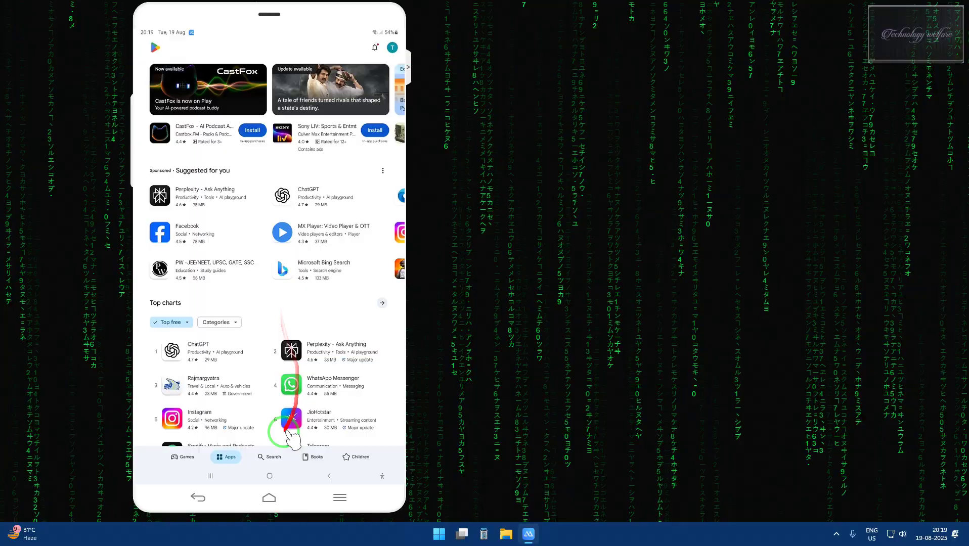
left_click(265, 458)
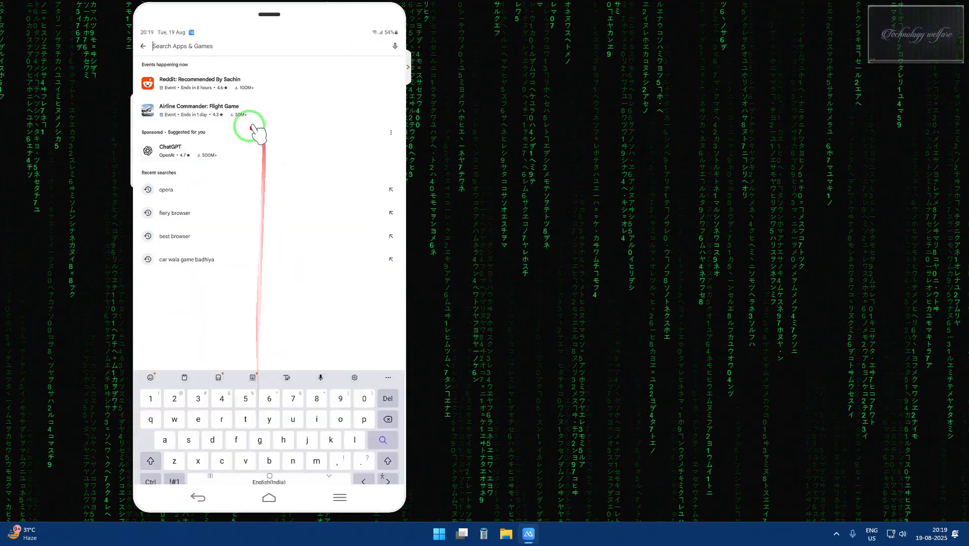
left_click(171, 190)
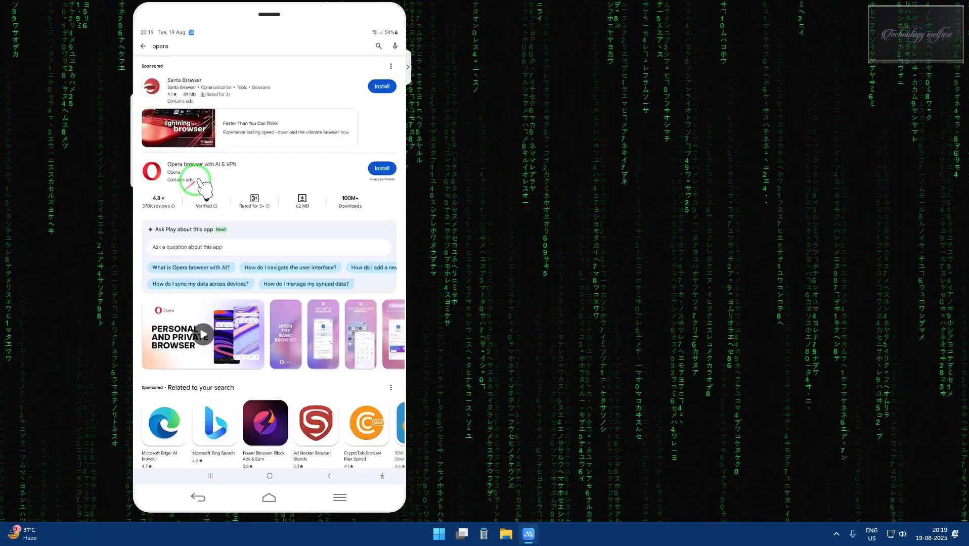
left_click(385, 169)
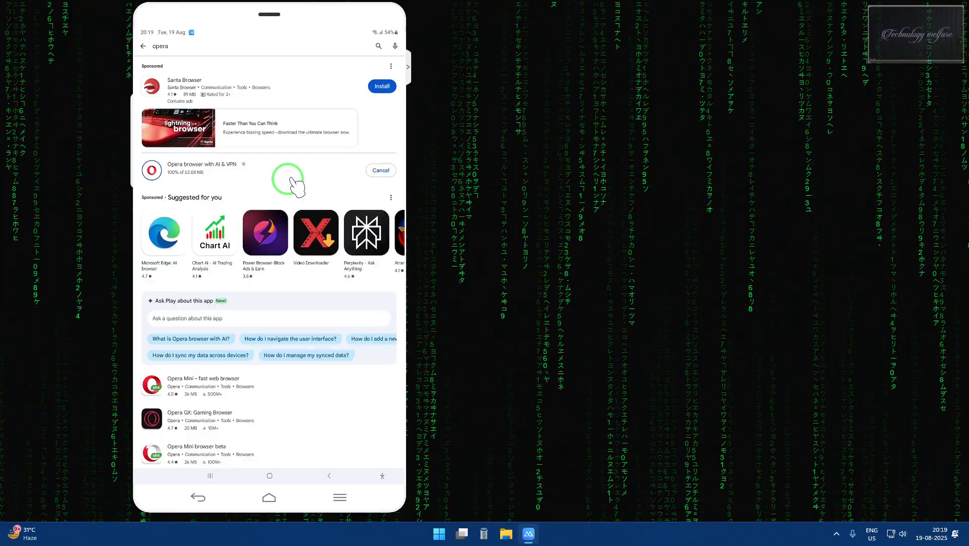
left_click(268, 477)
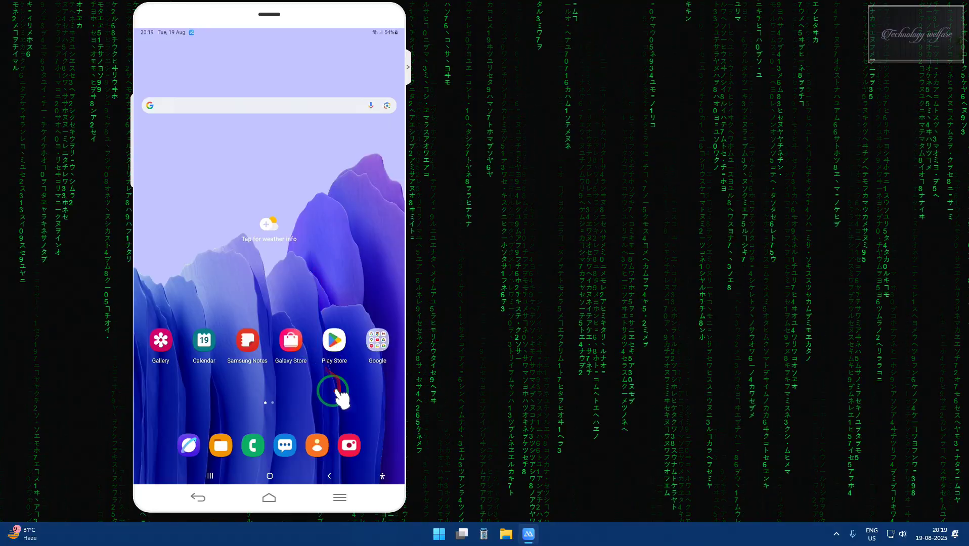
Briefly launch Chrome from the Google folder and return home
left_click_drag(318, 393, 243, 60)
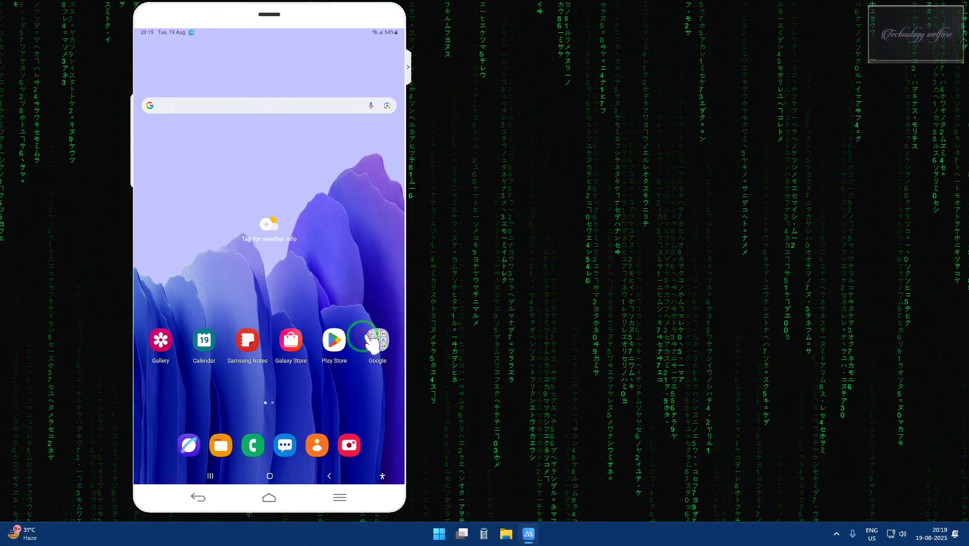
left_click(377, 341)
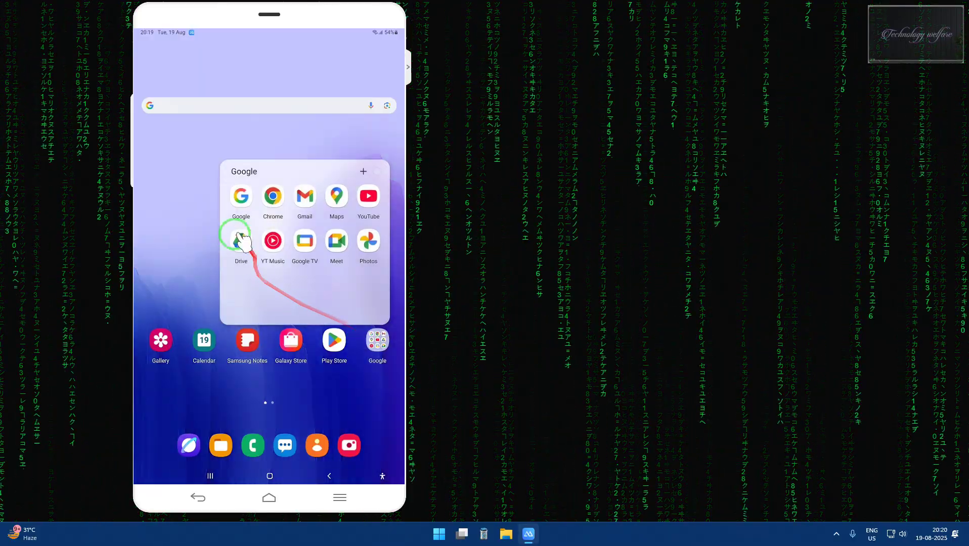
left_click(271, 197)
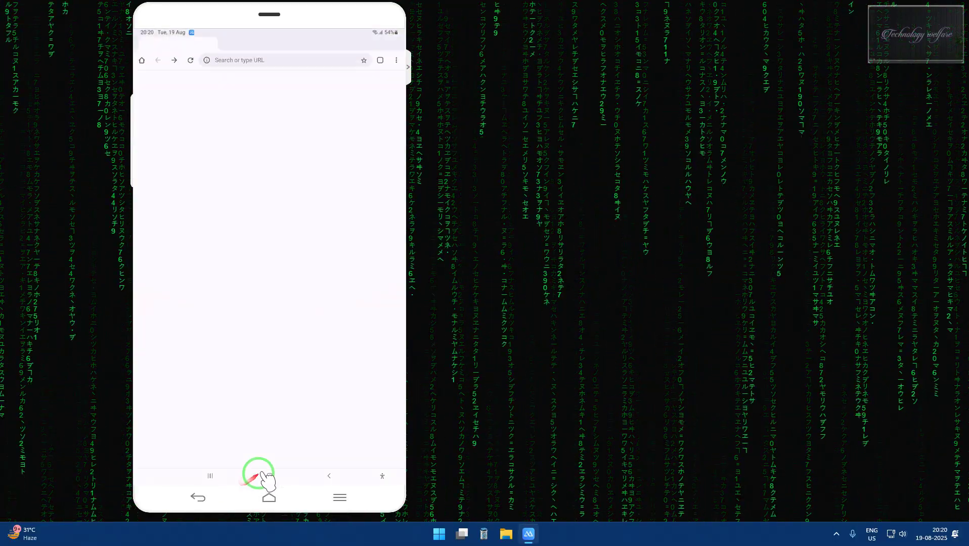
left_click(265, 477)
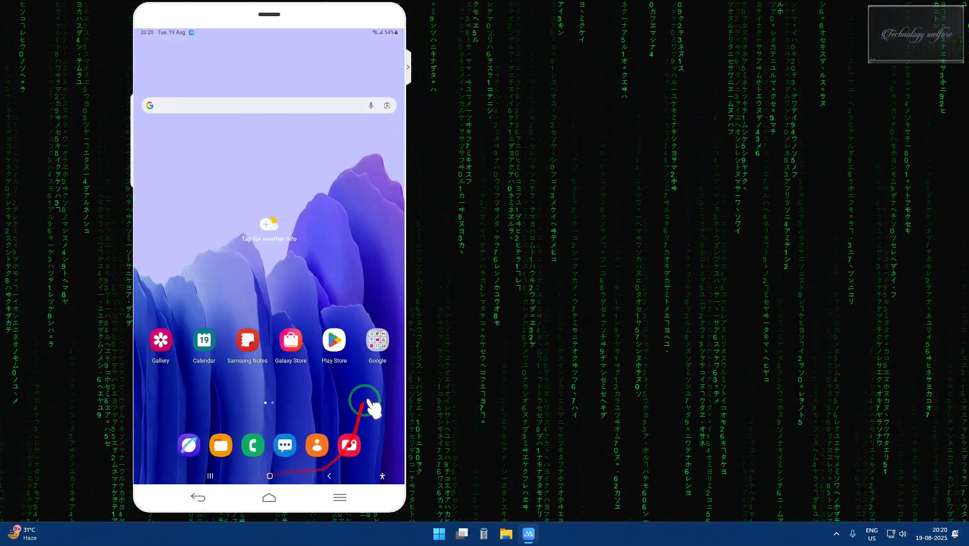
From Chrome's app shortcuts reach App info and switch off Show notifications
left_click(377, 348)
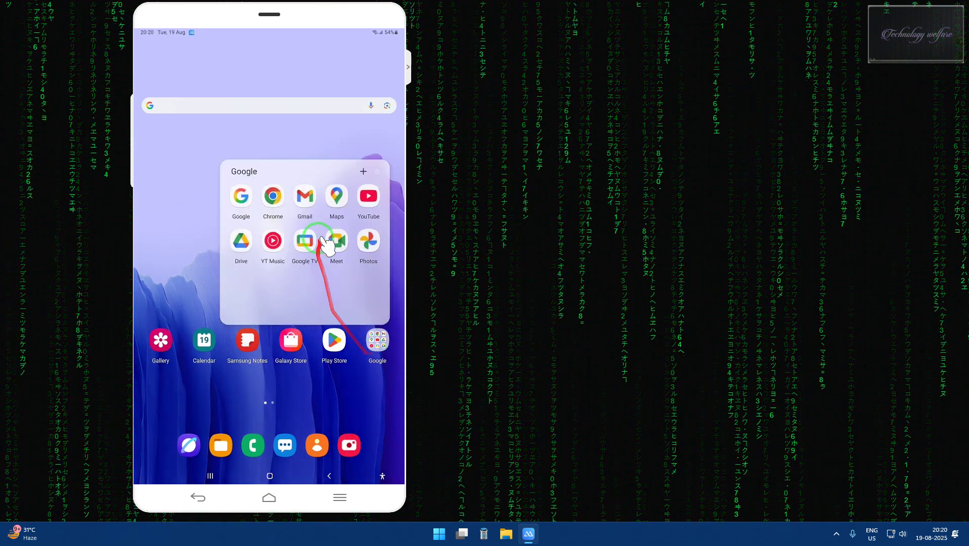
right_click(273, 198)
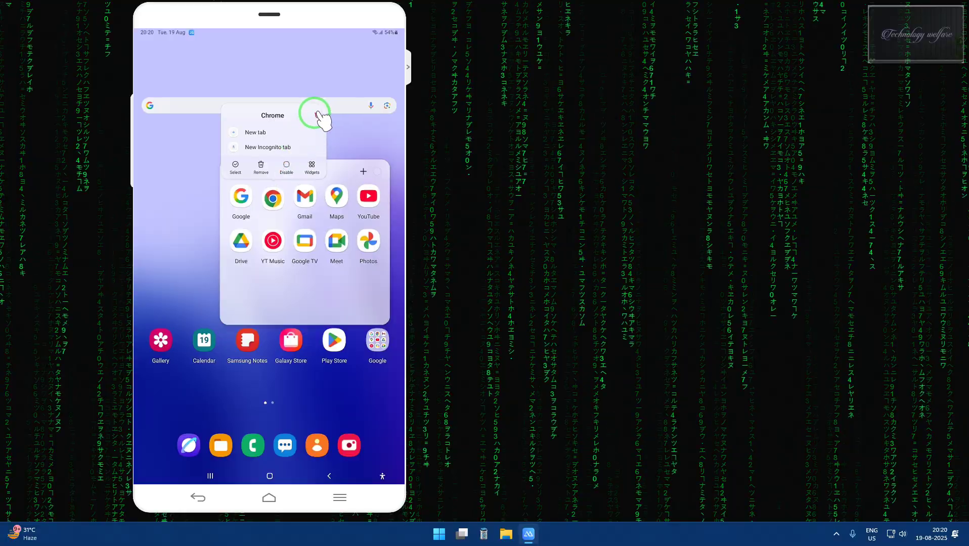
left_click(314, 115)
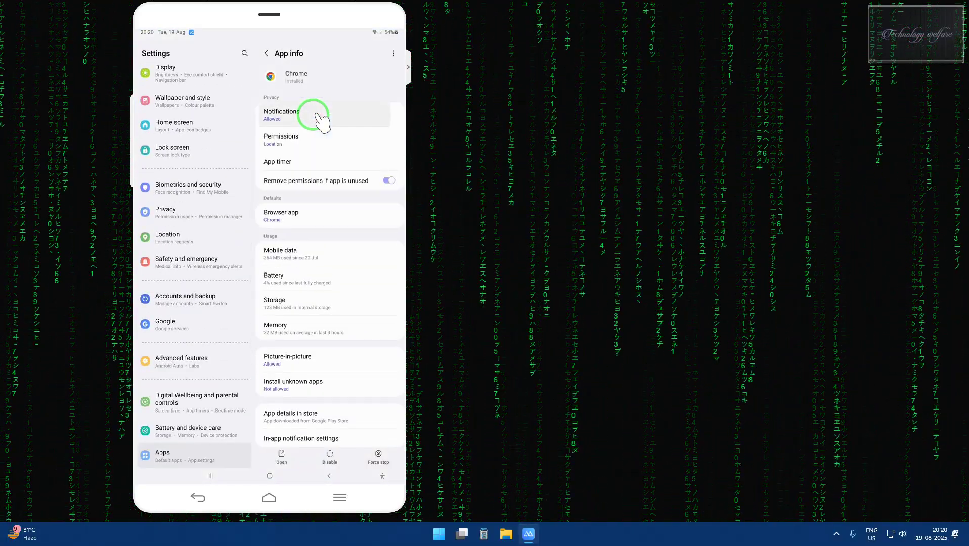
left_click(321, 117)
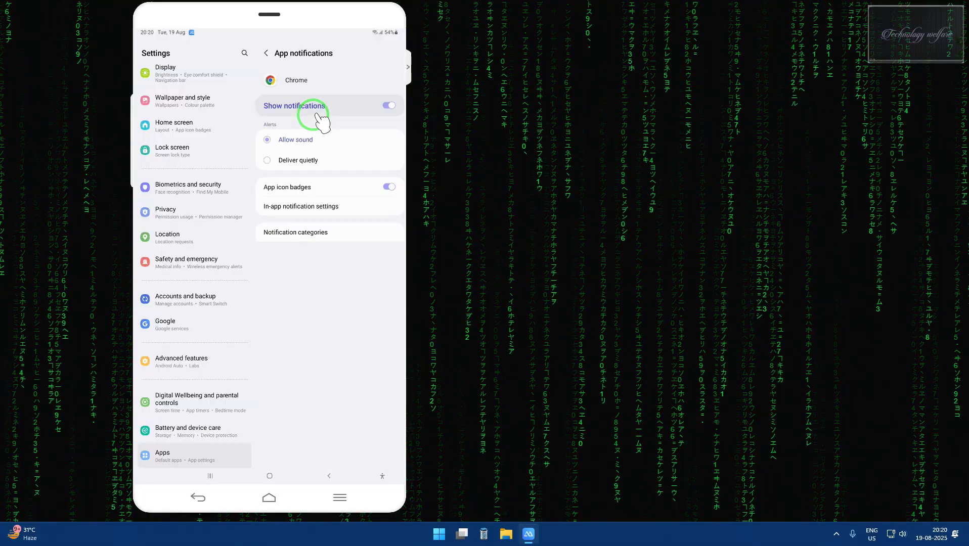
left_click(356, 102)
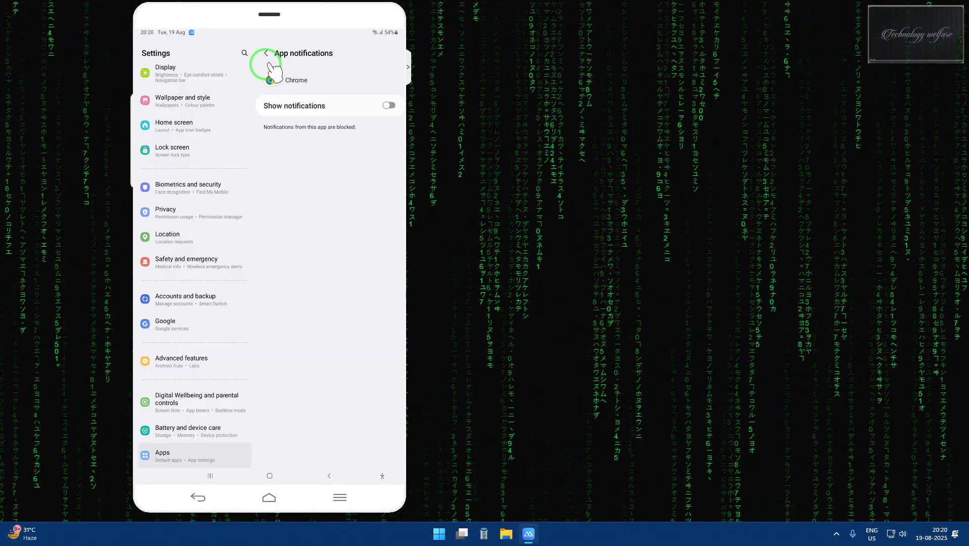
In Chrome's Location permission, turn off precise location after first cancelling a denial
left_click(266, 53)
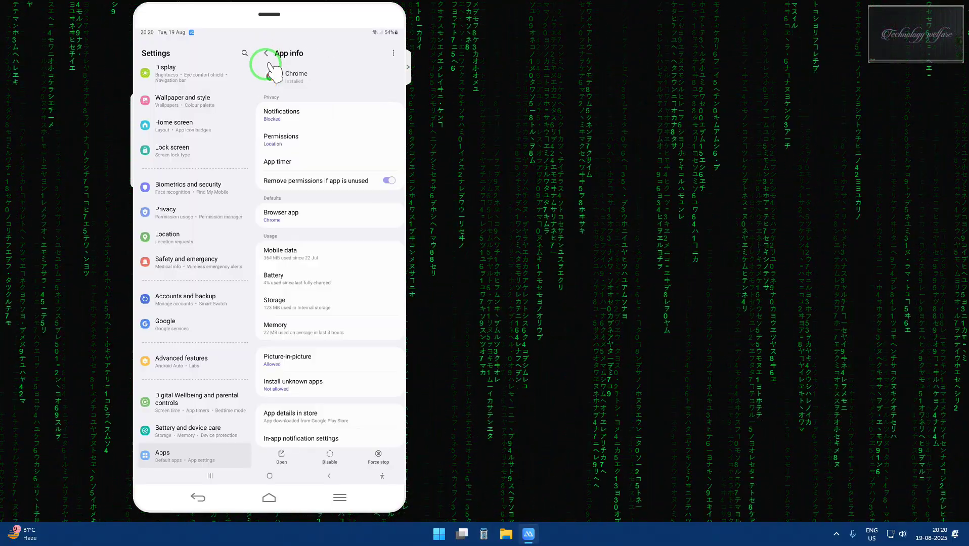
left_click(319, 143)
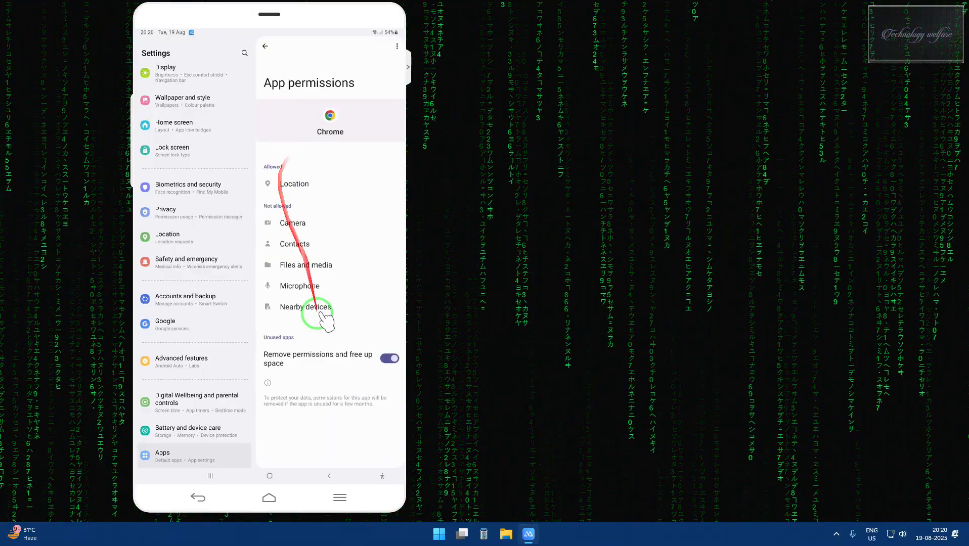
left_click(306, 181)
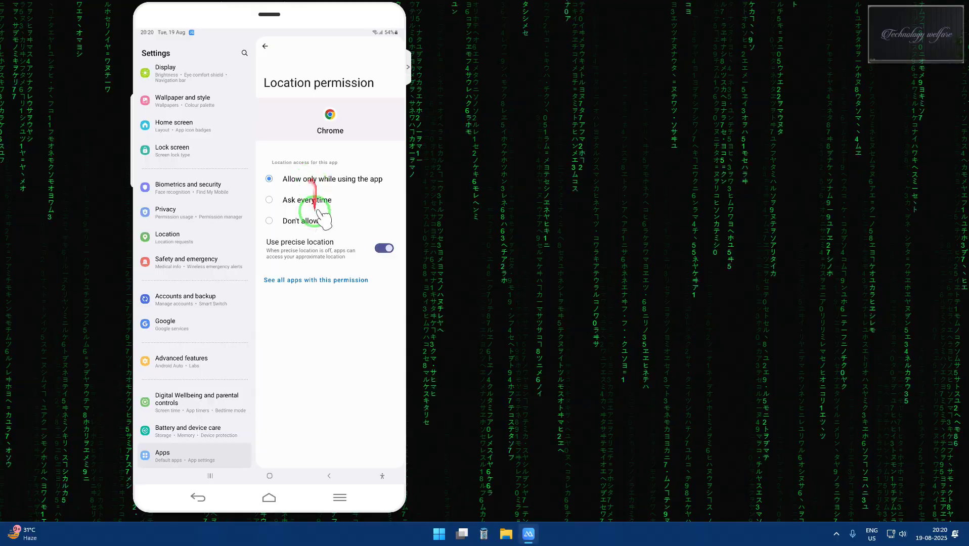
left_click(300, 221)
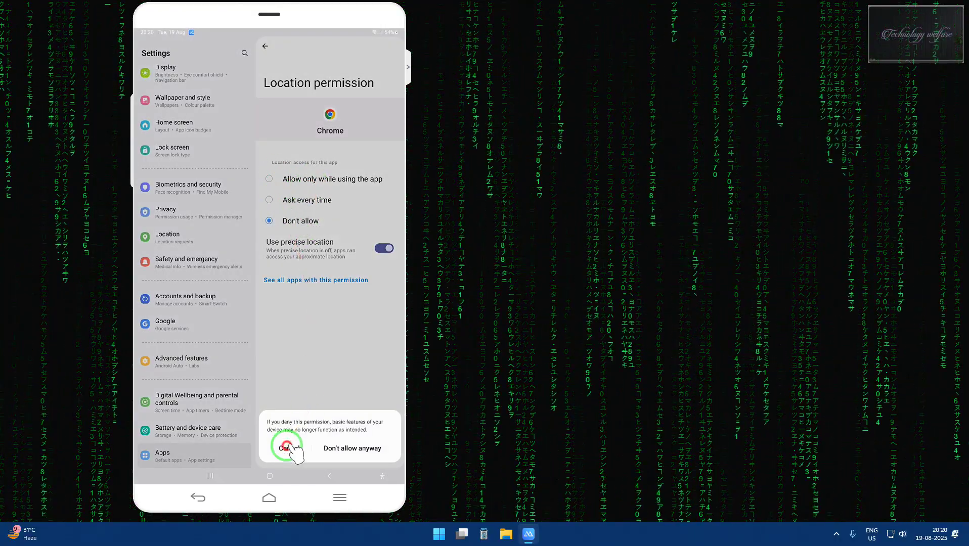
left_click(290, 448)
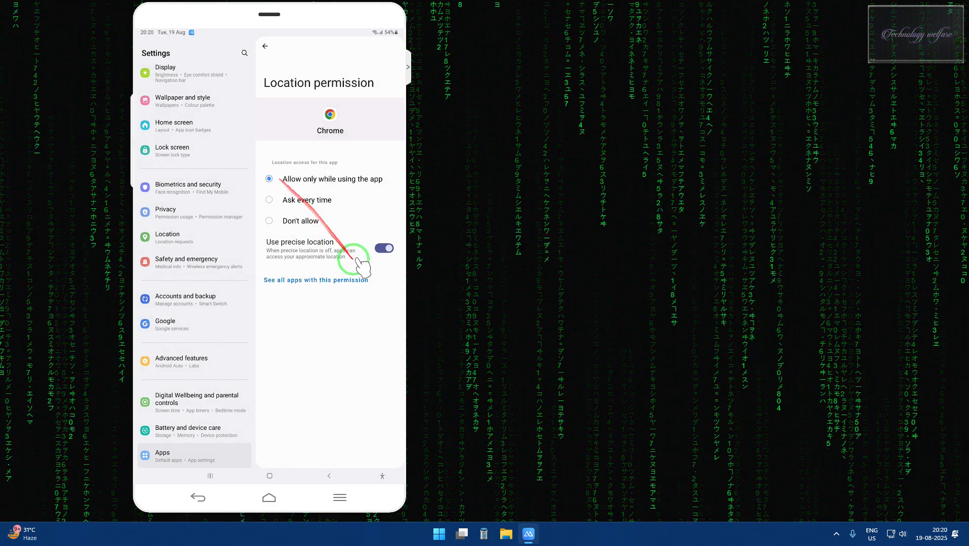
left_click(382, 249)
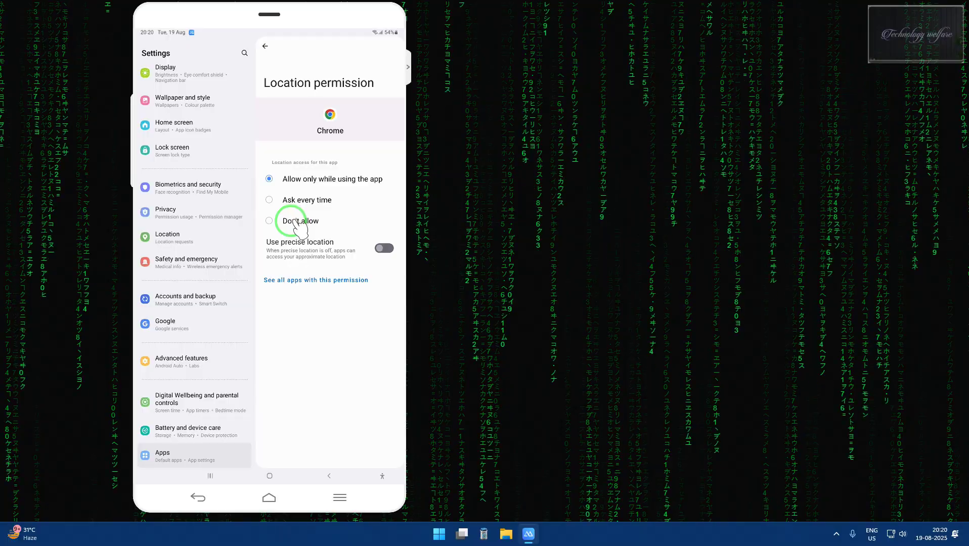
Deny Chrome location anyway, then switch off removing its permissions when unused
left_click(300, 221)
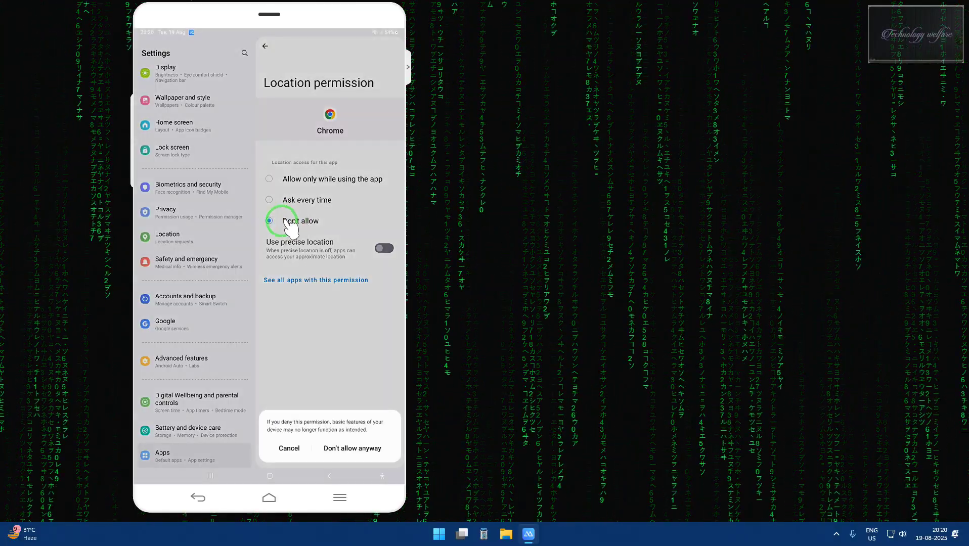
left_click(352, 448)
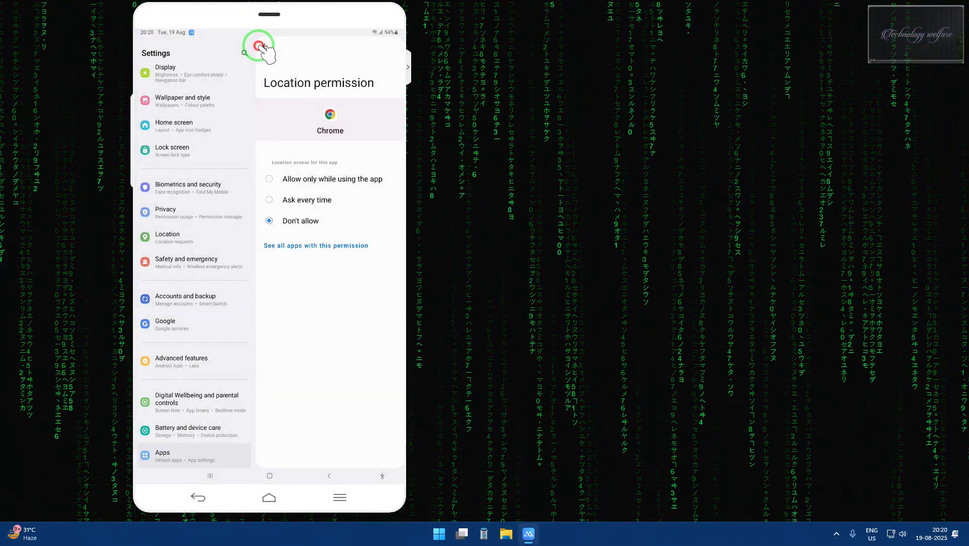
left_click(260, 47)
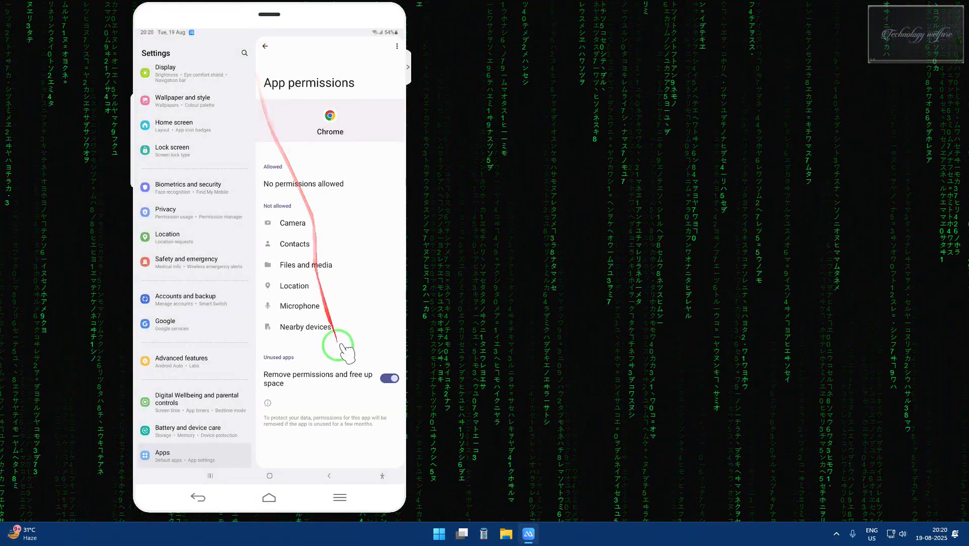
left_click(357, 376)
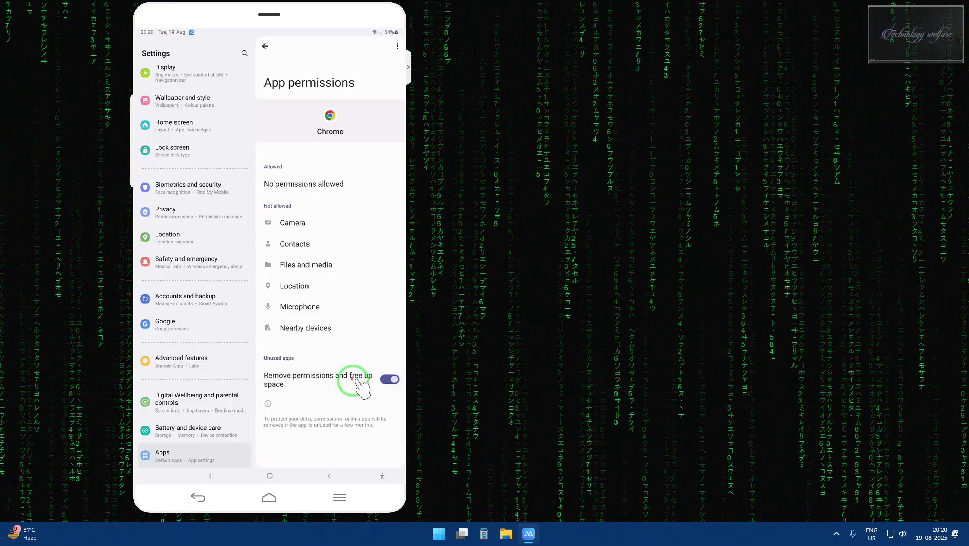
left_click(360, 382)
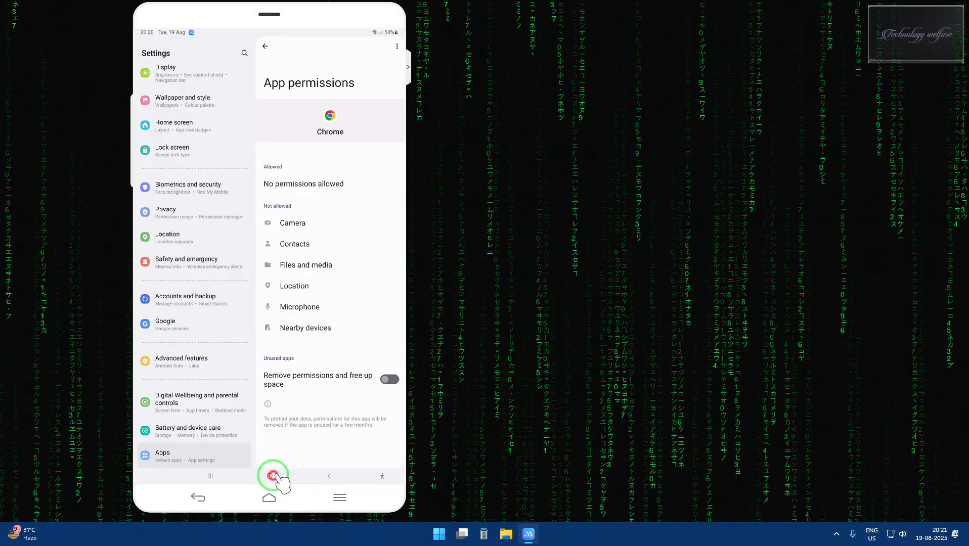
Open the Google app to see the Couldn't sign you in notice, then return home
left_click(270, 476)
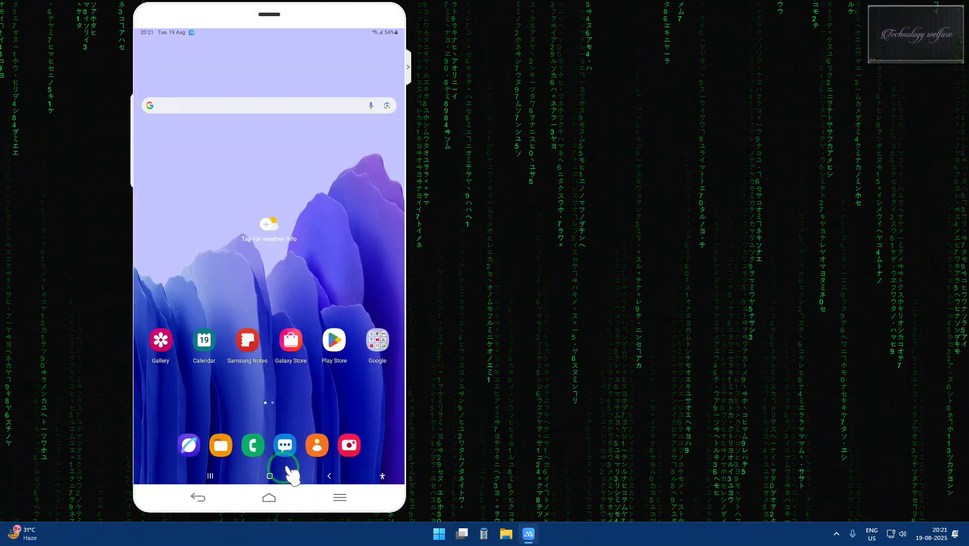
left_click(381, 345)
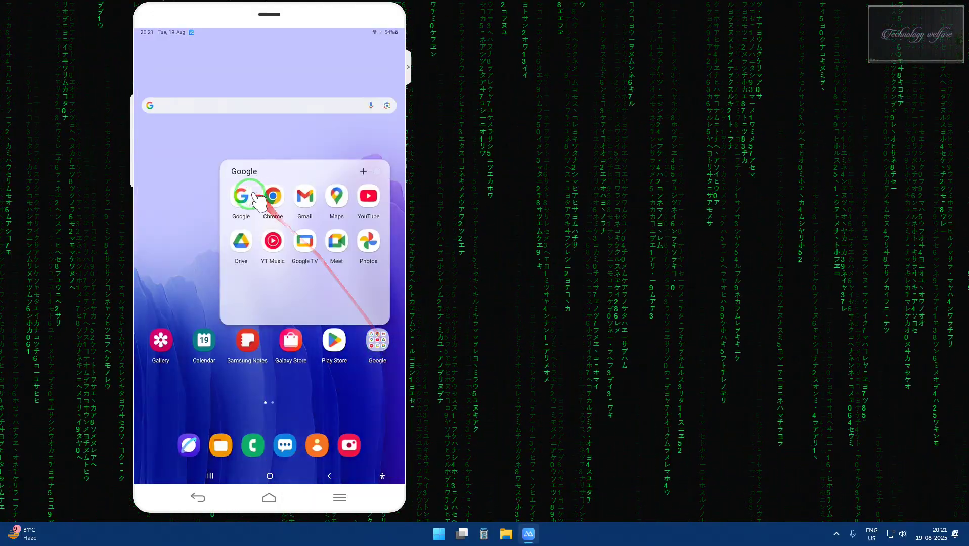
left_click(240, 197)
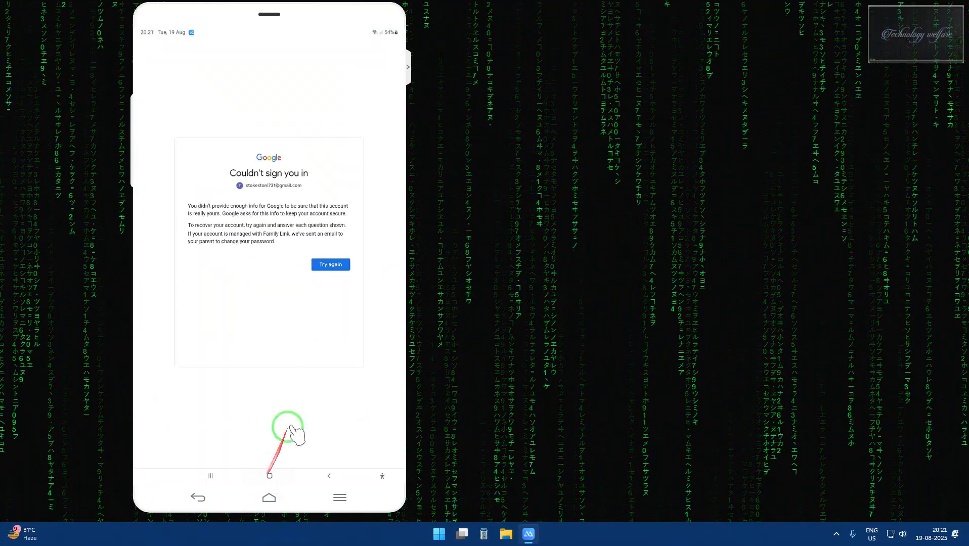
left_click(269, 476)
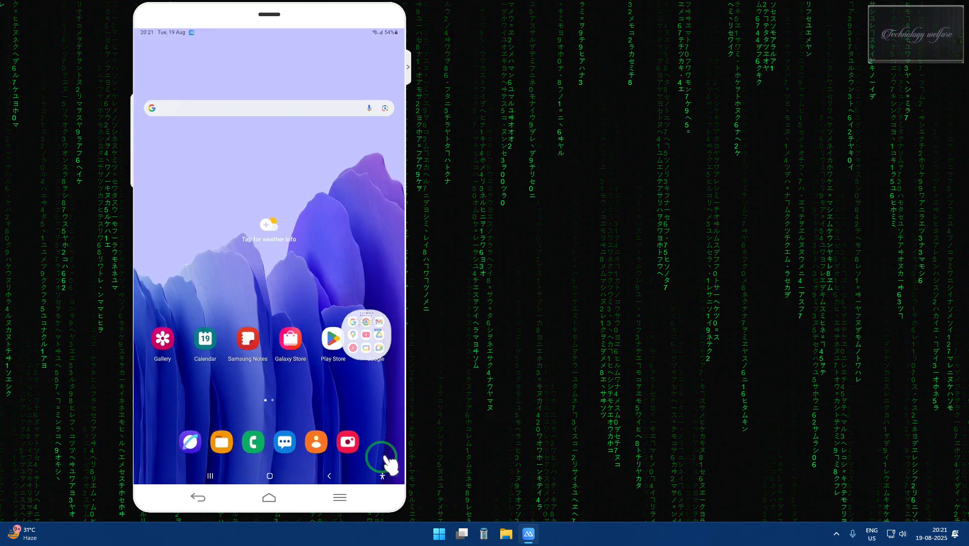
From the Google app's shortcuts reach App info and switch off Show notifications
left_click(378, 340)
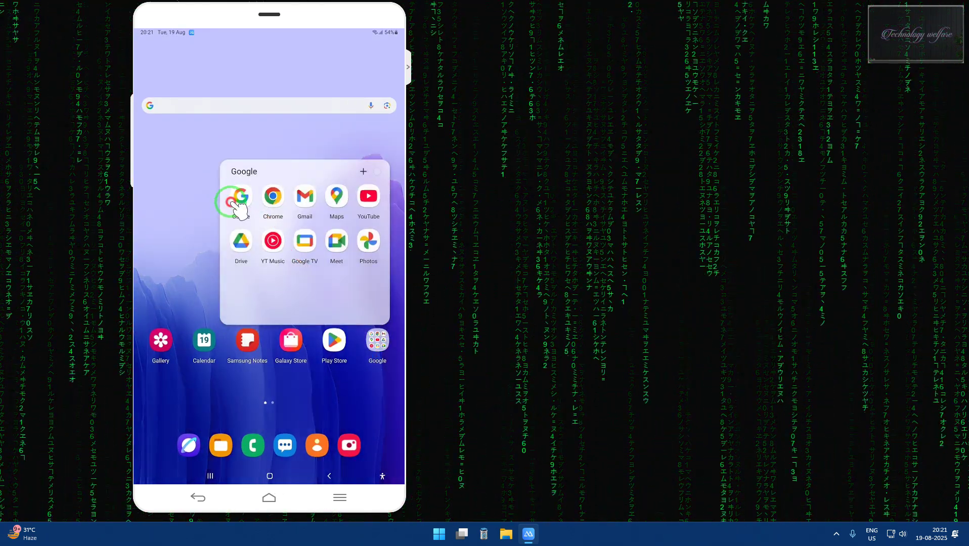
left_click_drag(233, 201, 233, 203)
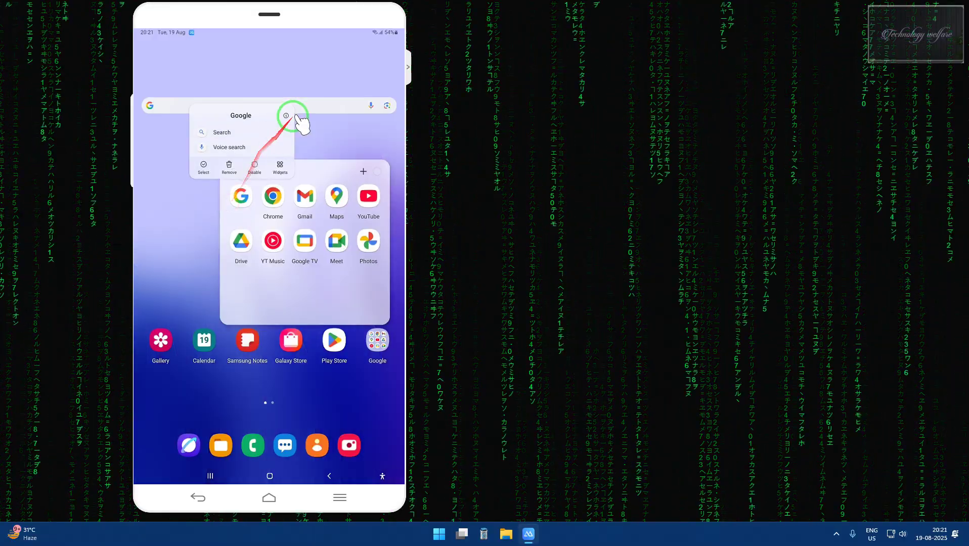
left_click(288, 117)
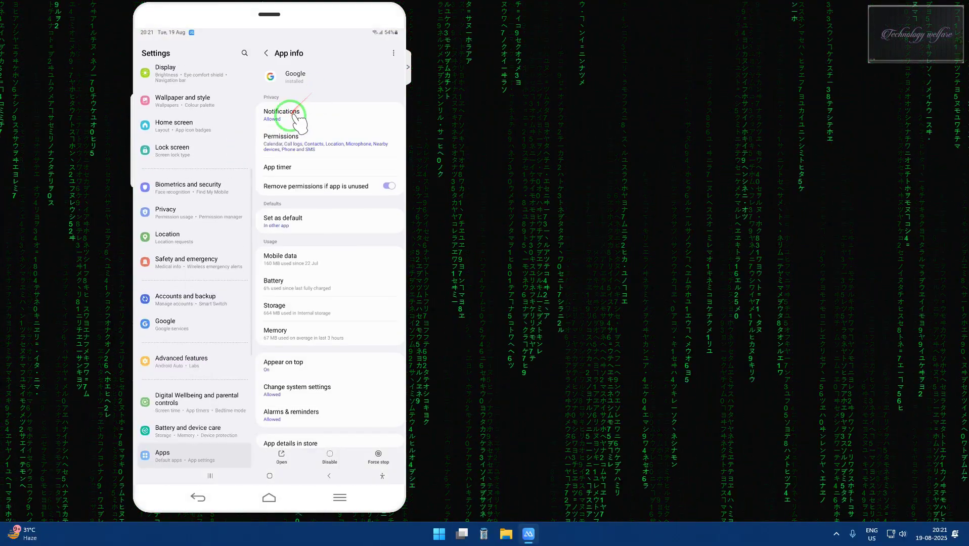
left_click(295, 113)
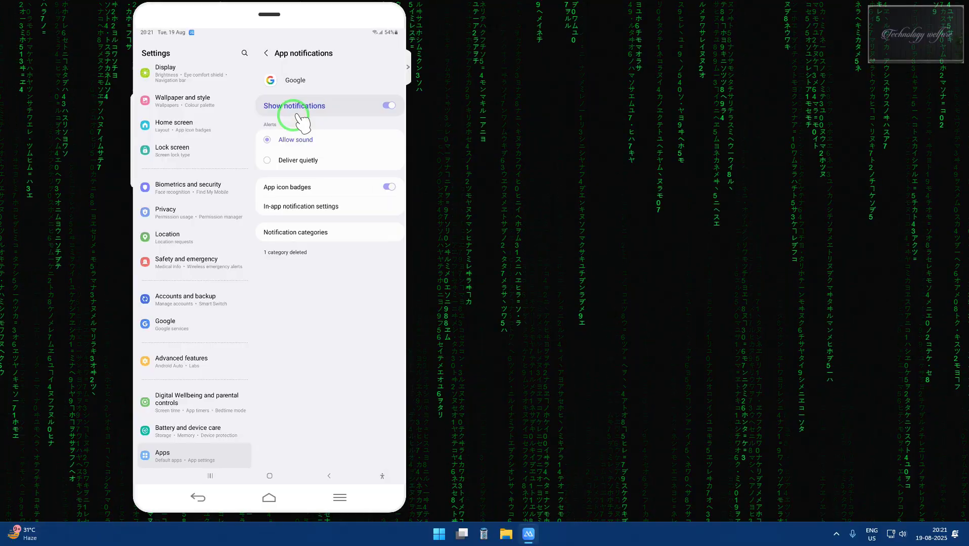
left_click(371, 105)
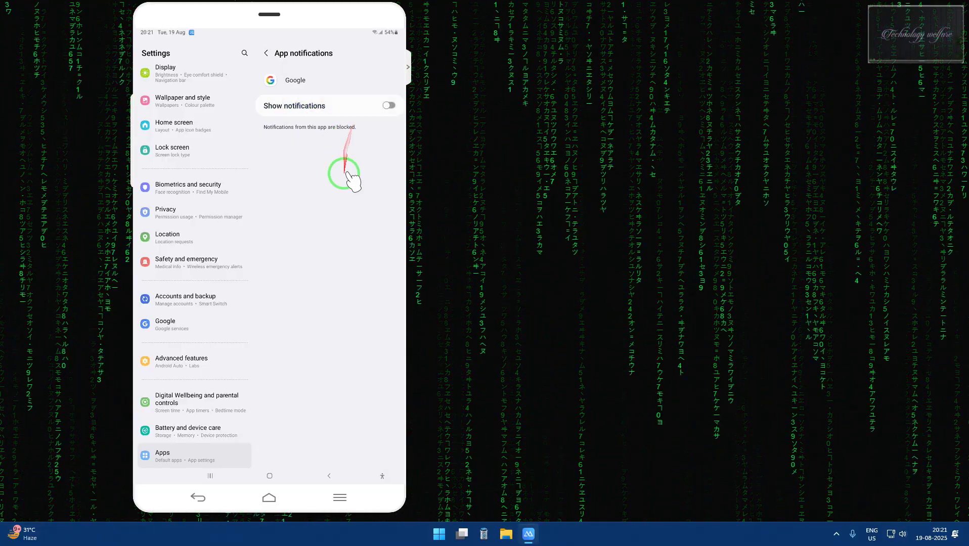
left_click(262, 52)
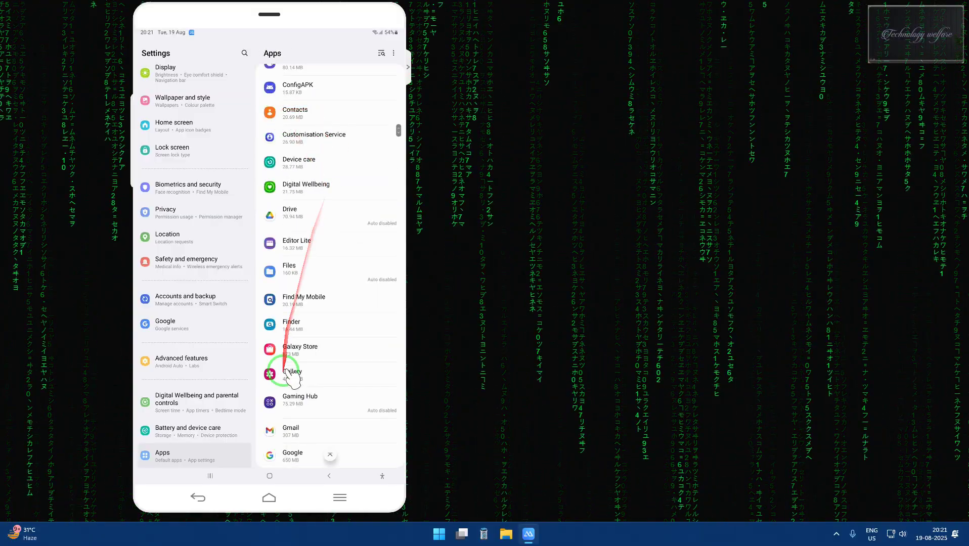
scroll(301, 333, "up", 8)
scroll(301, 333, "up", 5)
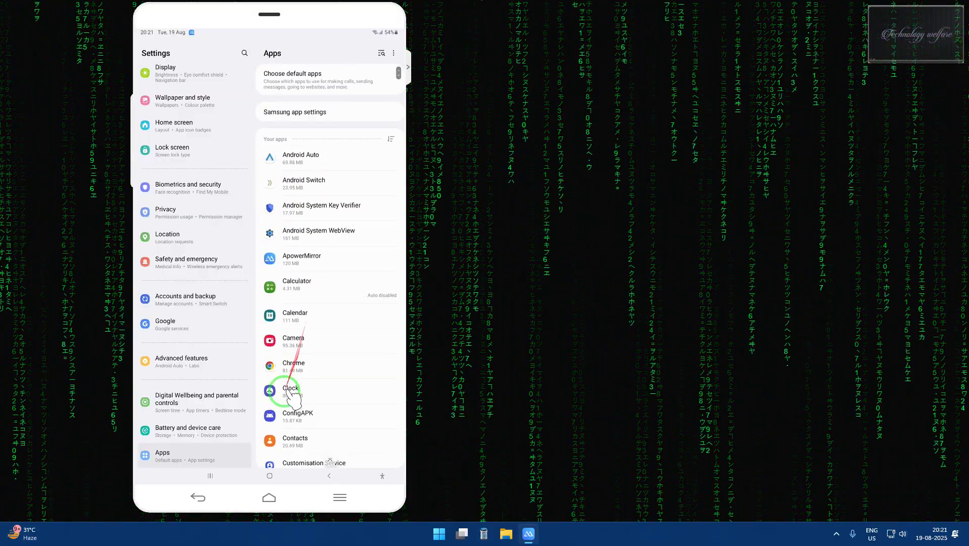
Reopen the Google app to recheck the Couldn't sign you in notice
left_click(269, 476)
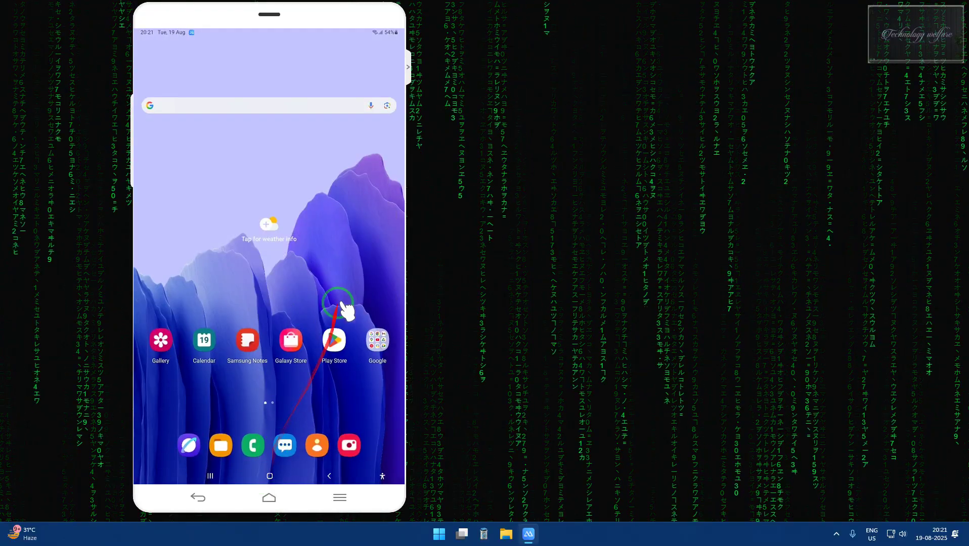
left_click(377, 342)
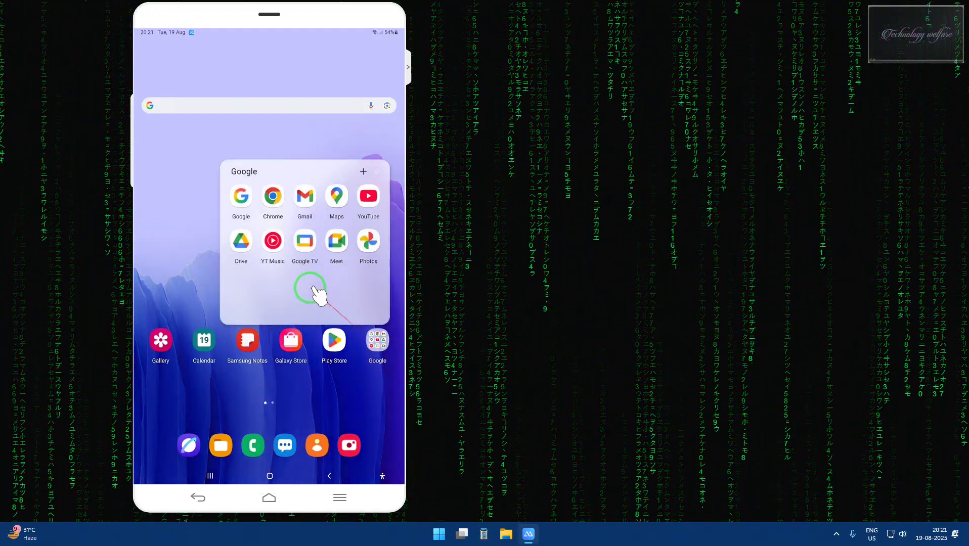
left_click(242, 198)
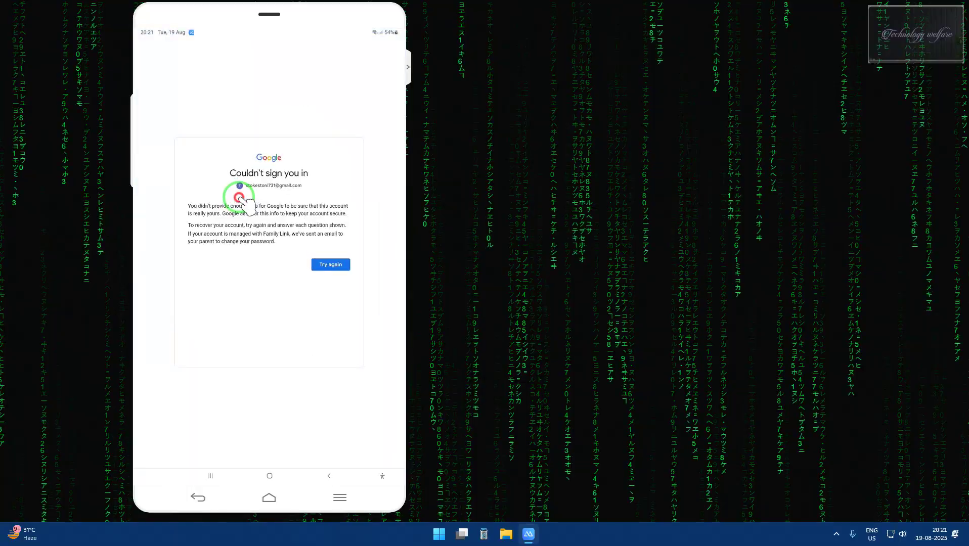
Return home and long-press the Google app to bring up its shortcut options
left_click(268, 476)
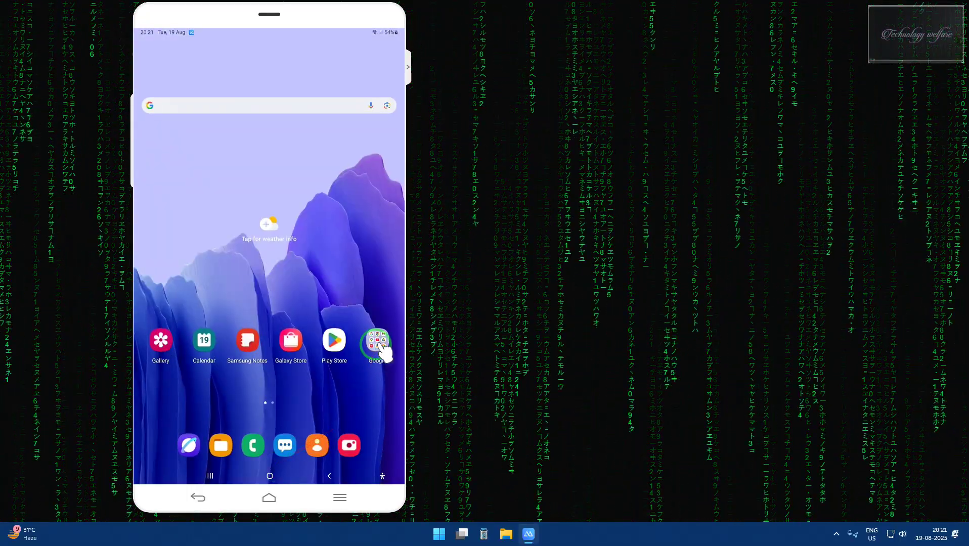
left_click(377, 342)
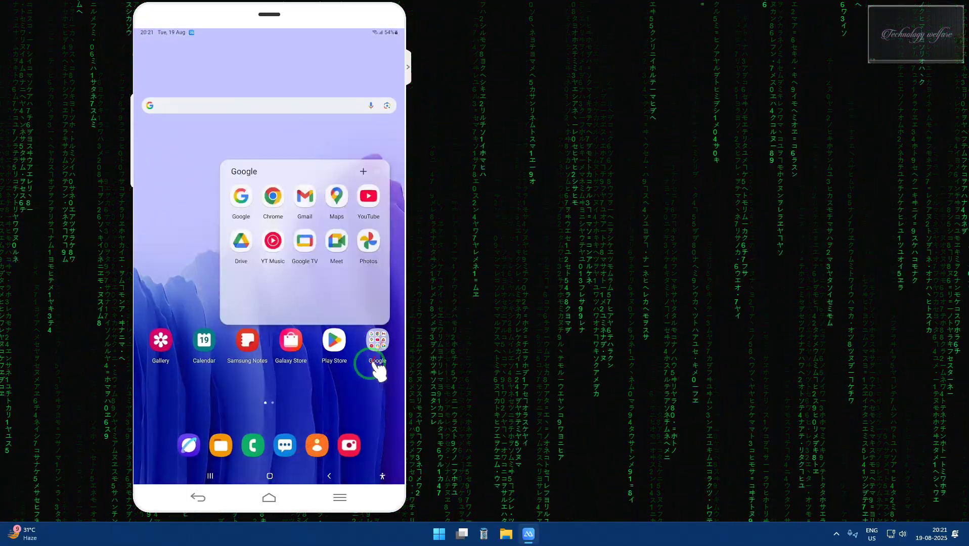
left_click(242, 197)
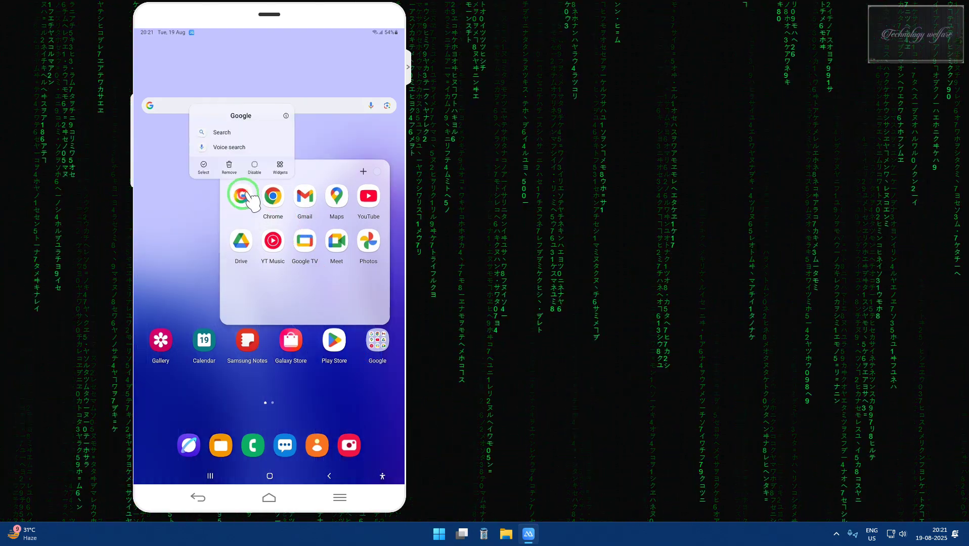
Open the Google app's Location permission and turn off precise location
left_click(286, 118)
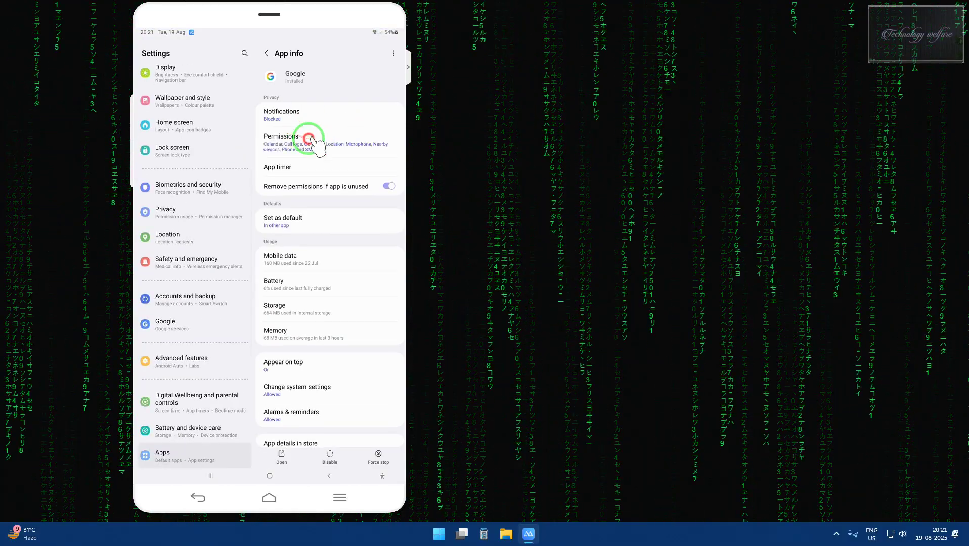
left_click(294, 137)
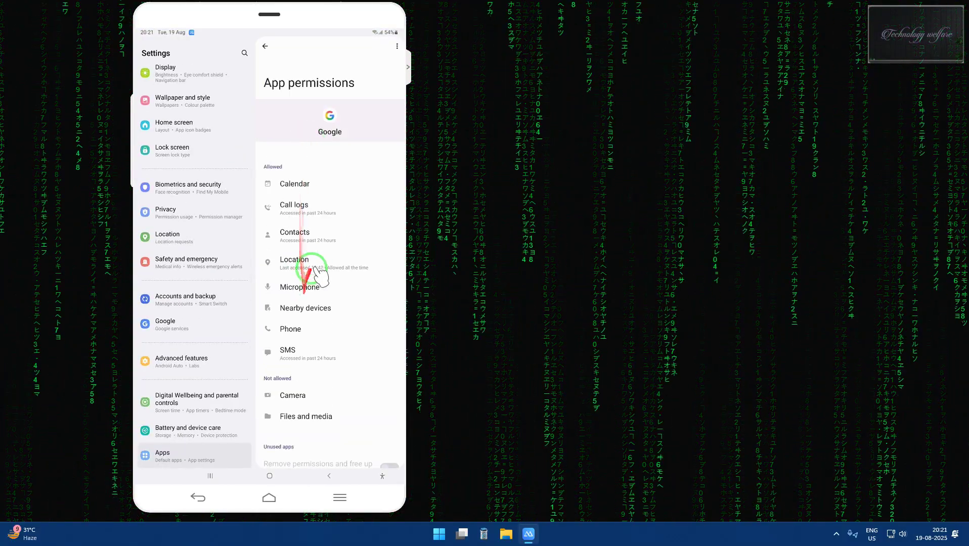
left_click(301, 261)
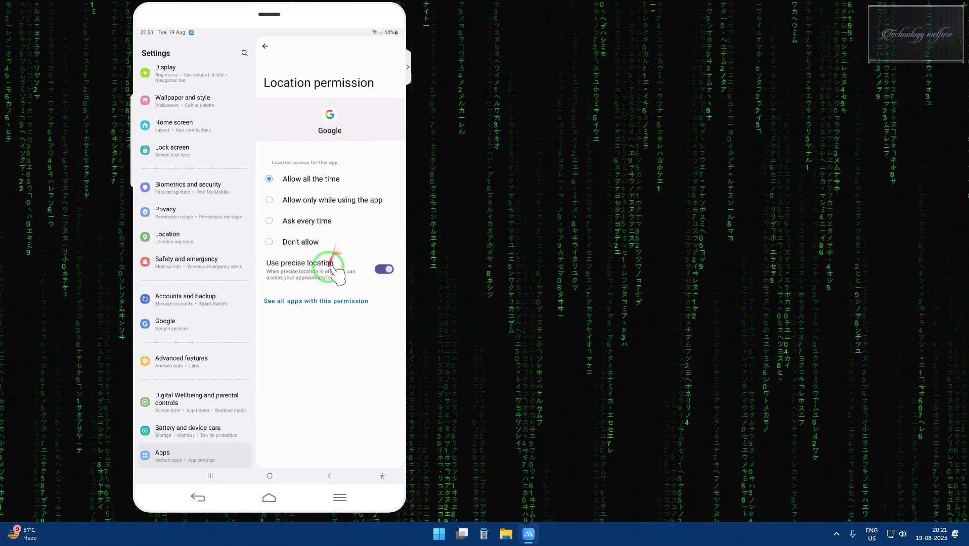
left_click(330, 265)
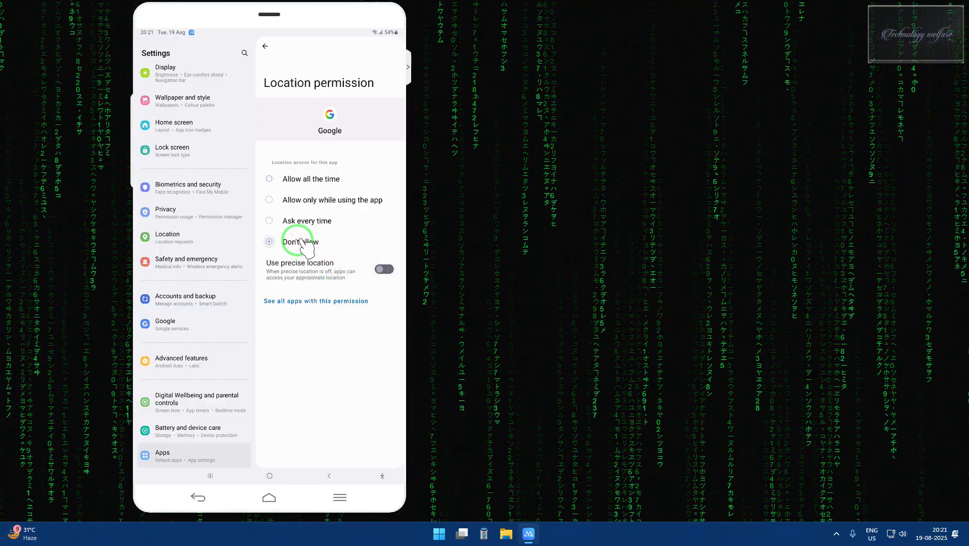
Deny the Google app location access anyway and return to its info page
left_click(301, 241)
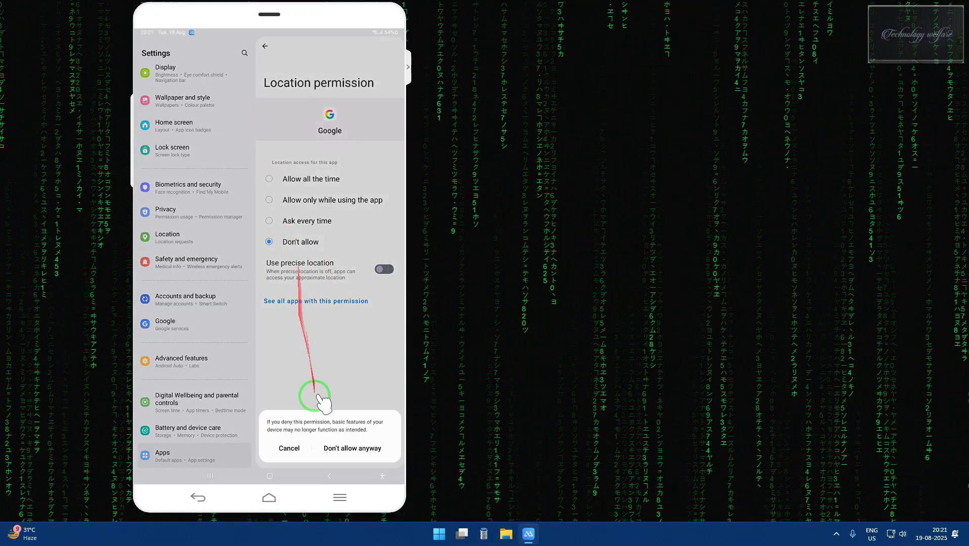
left_click(353, 449)
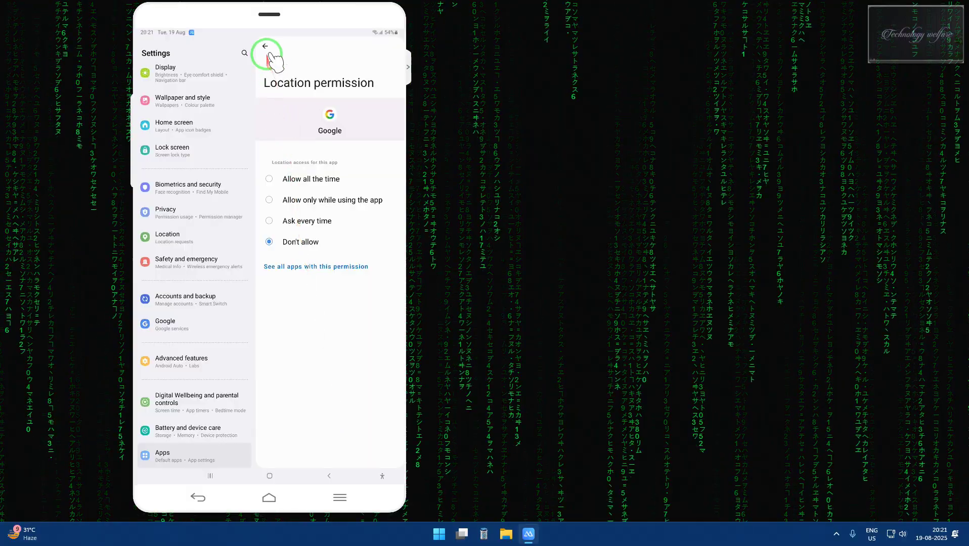
left_click(265, 47)
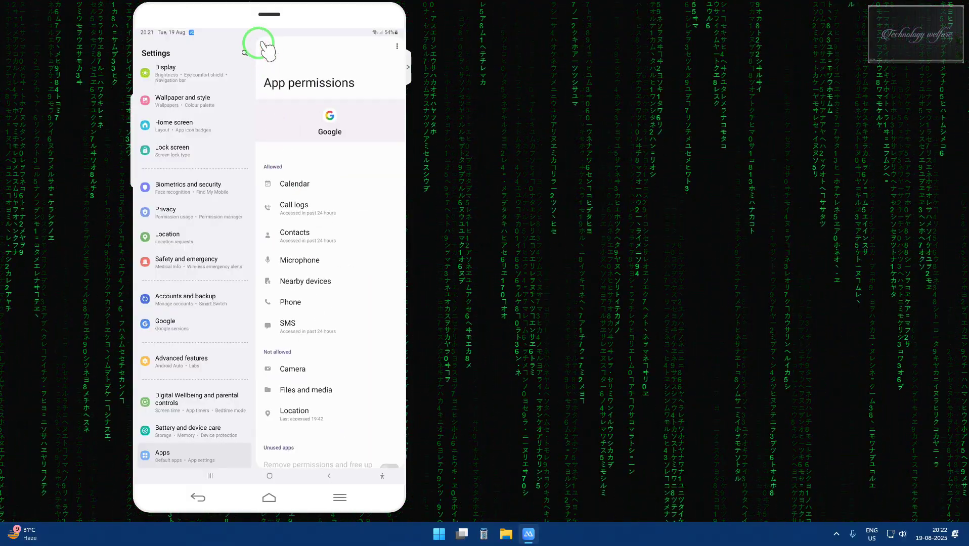
left_click(265, 46)
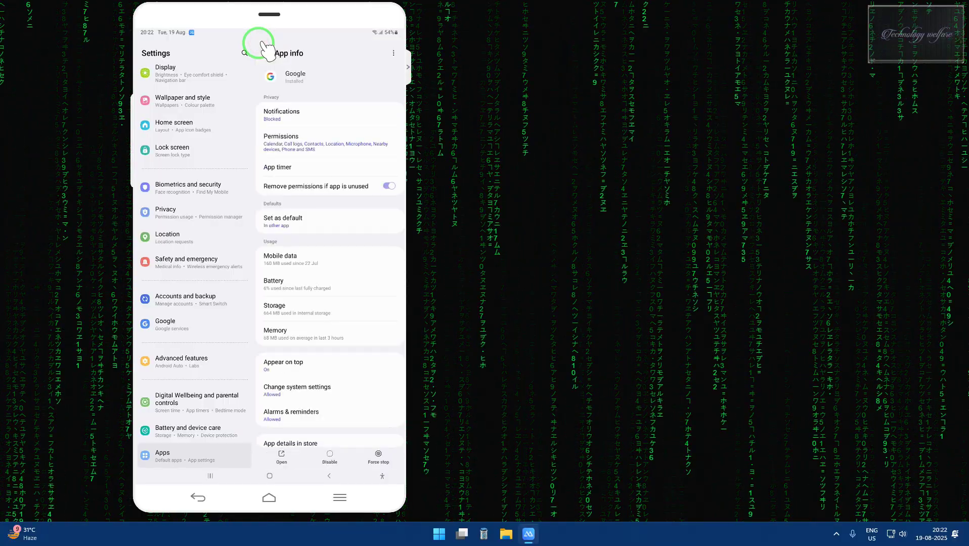
Stop unused-permission removal, try Clear defaults, and leave Open supported links off
left_click(317, 186)
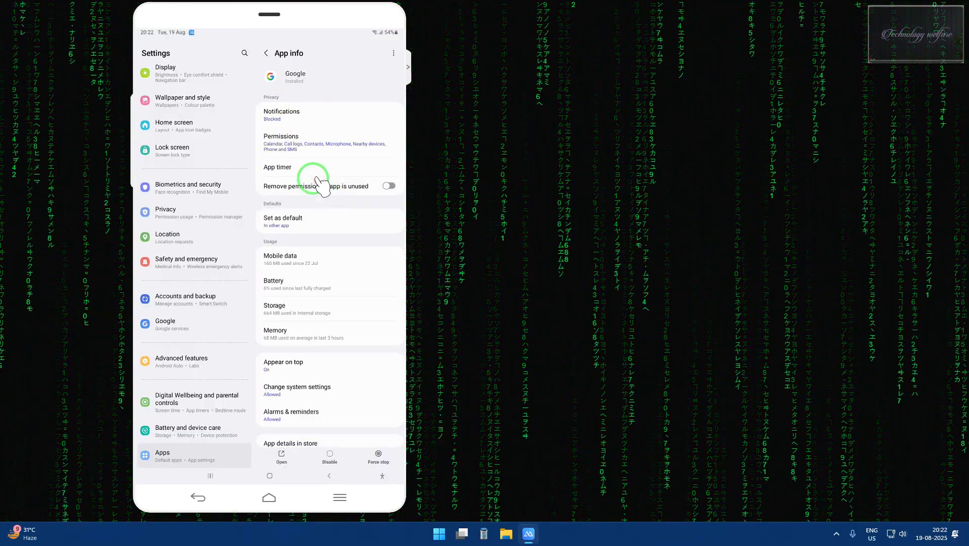
left_click(302, 223)
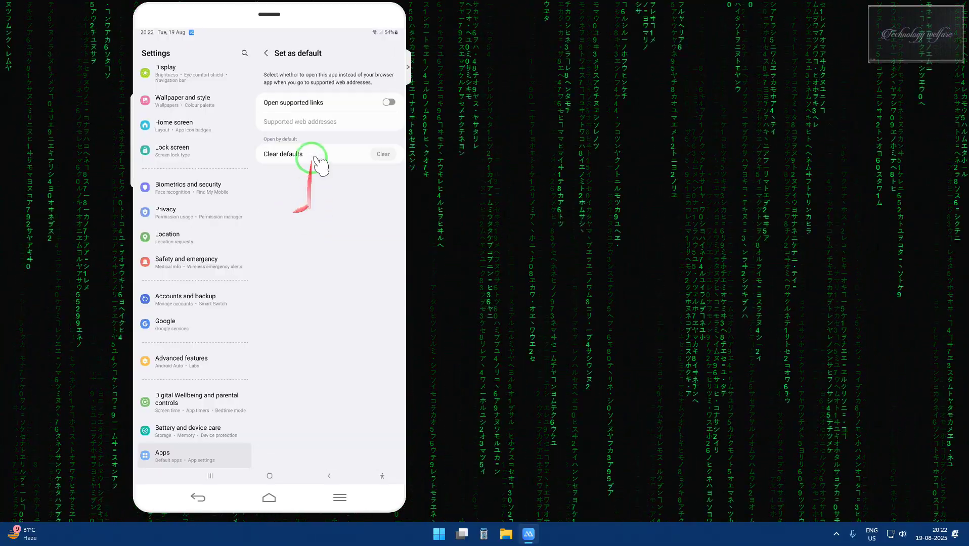
left_click(281, 174)
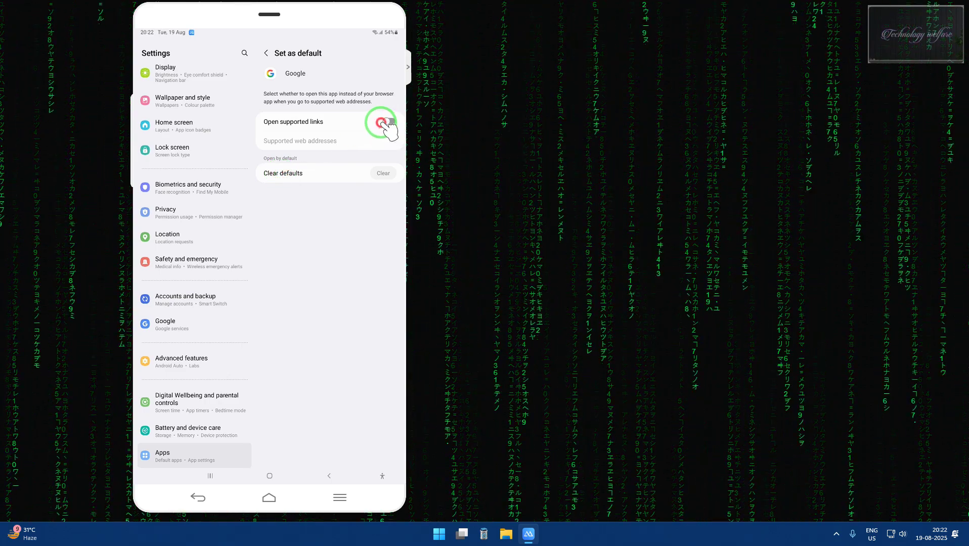
left_click(388, 122)
left_click(388, 123)
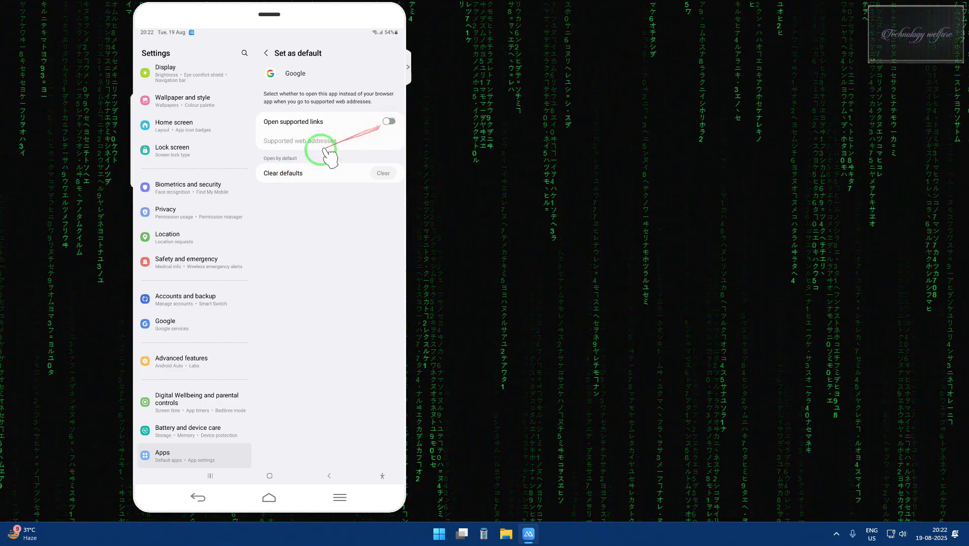
Launch Opera from the app drawer and skip its introduction to the start page
left_click(270, 477)
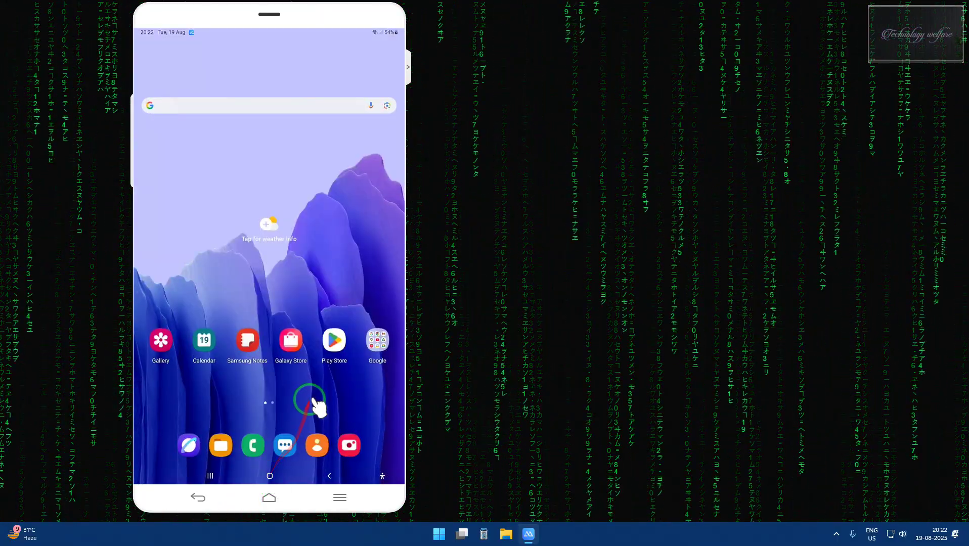
scroll(313, 403, "down", 3)
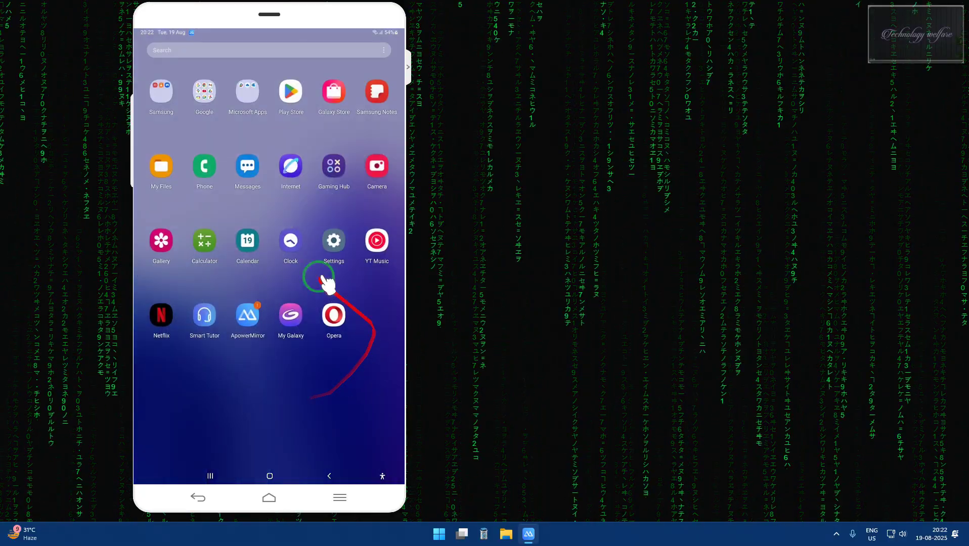
left_click(333, 317)
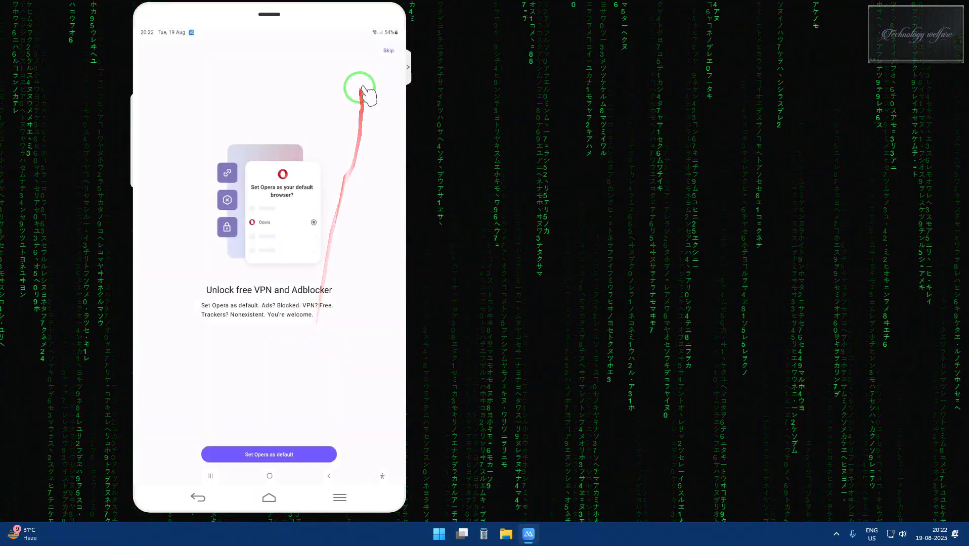
left_click(389, 50)
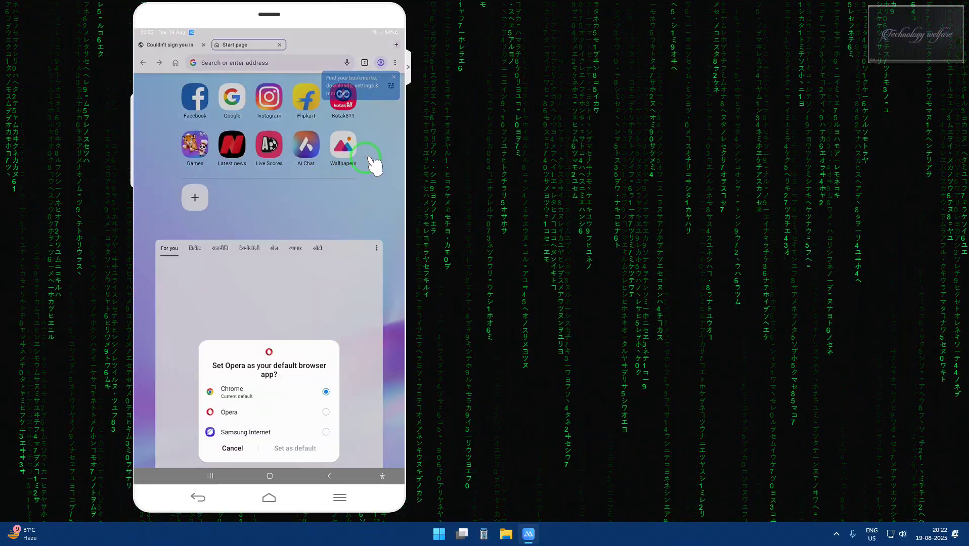
Dismiss the default-browser and bookmarks prompts, go to Google and close the failed sign-in tab
left_click(233, 100)
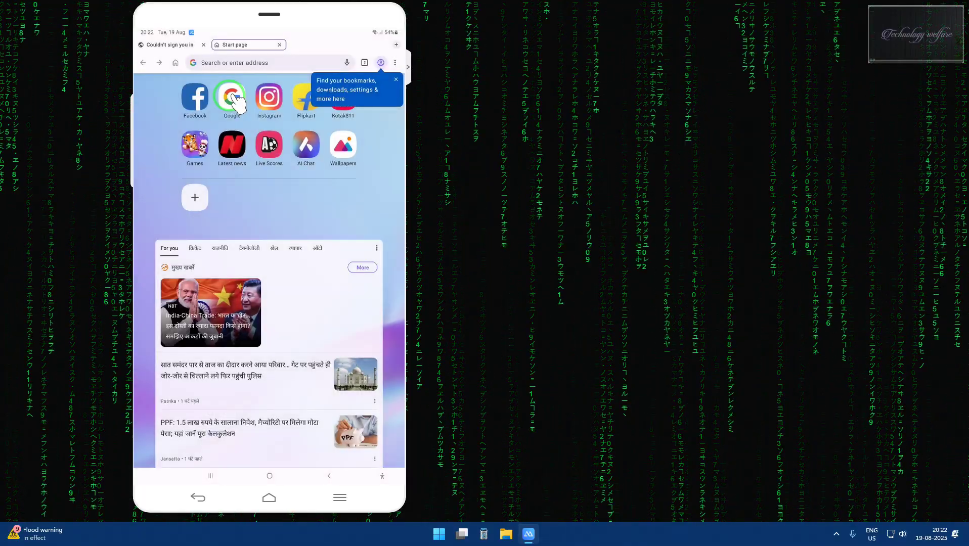
left_click(233, 101)
left_click(233, 100)
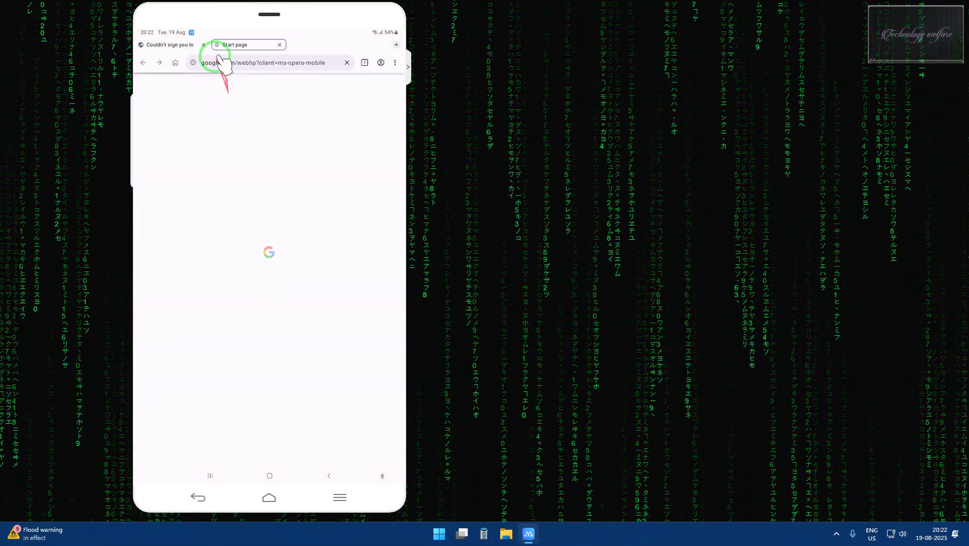
left_click(202, 45)
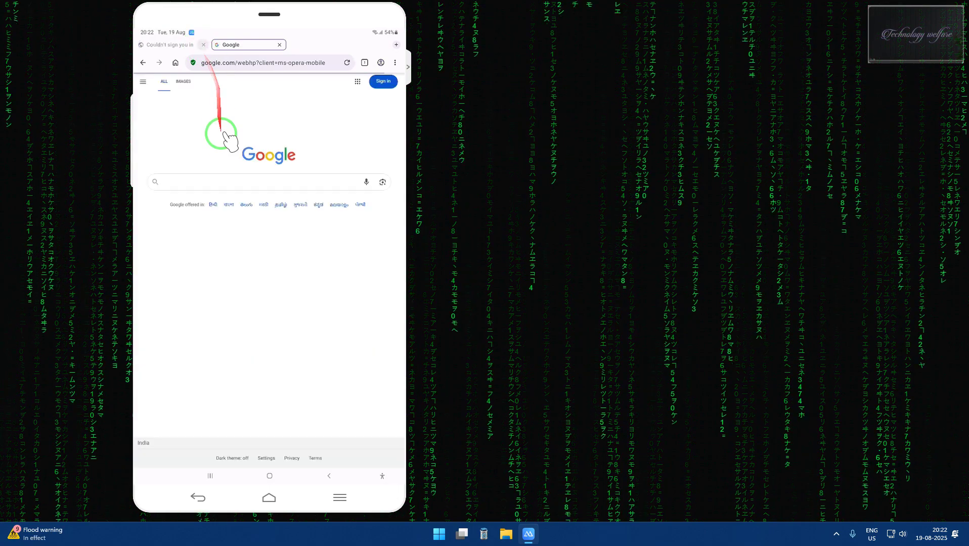
Start Google sign-in and focus the email field for the account address
left_click(384, 82)
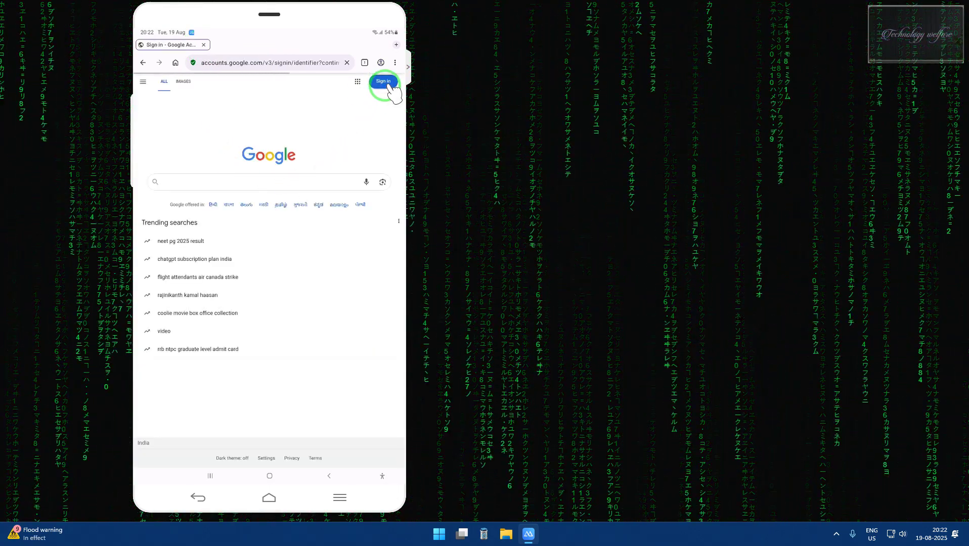
left_click(234, 271)
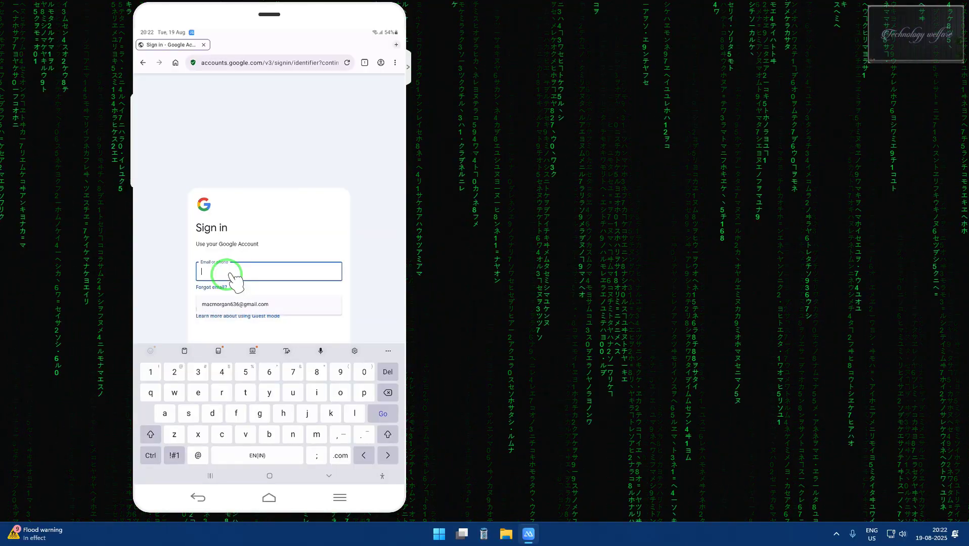
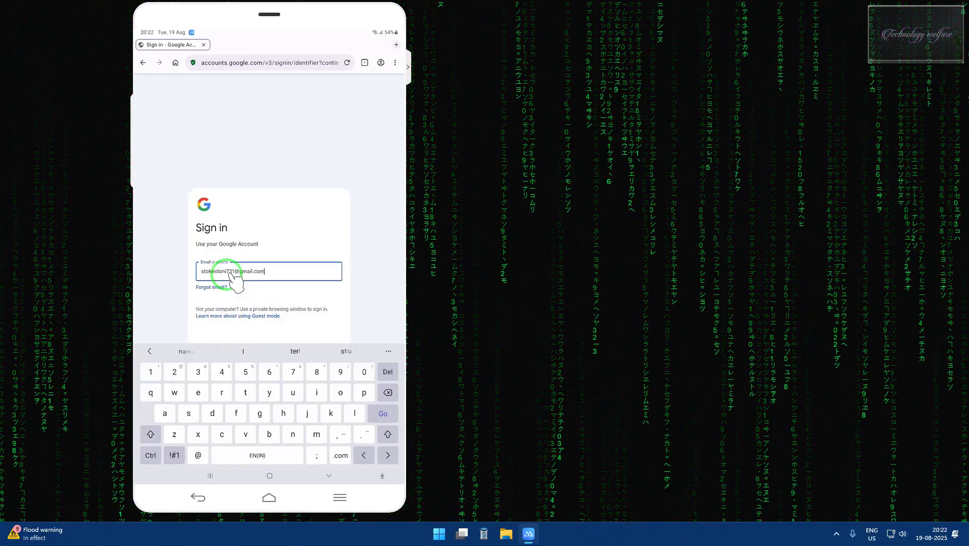
Submit the entered account email with Next to reach the password page
left_click(234, 280)
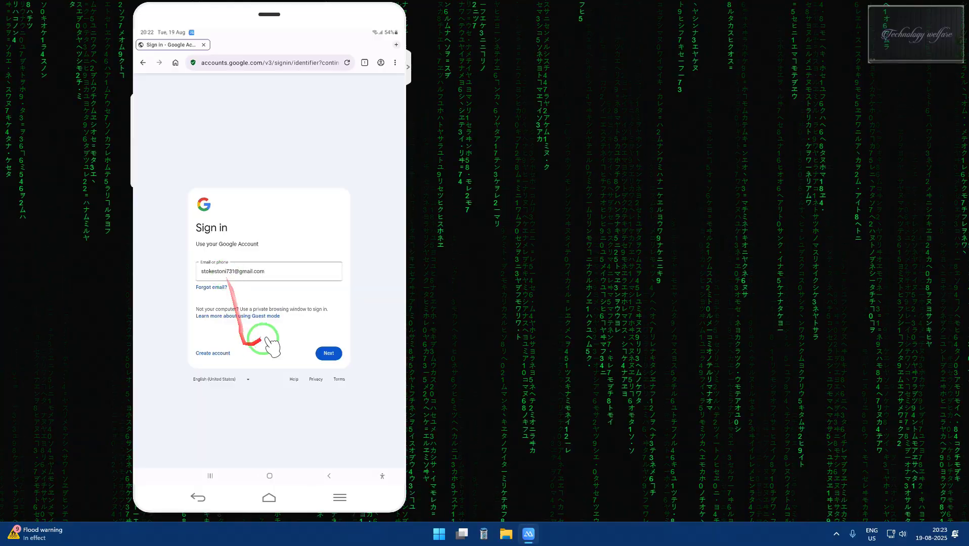
left_click(327, 354)
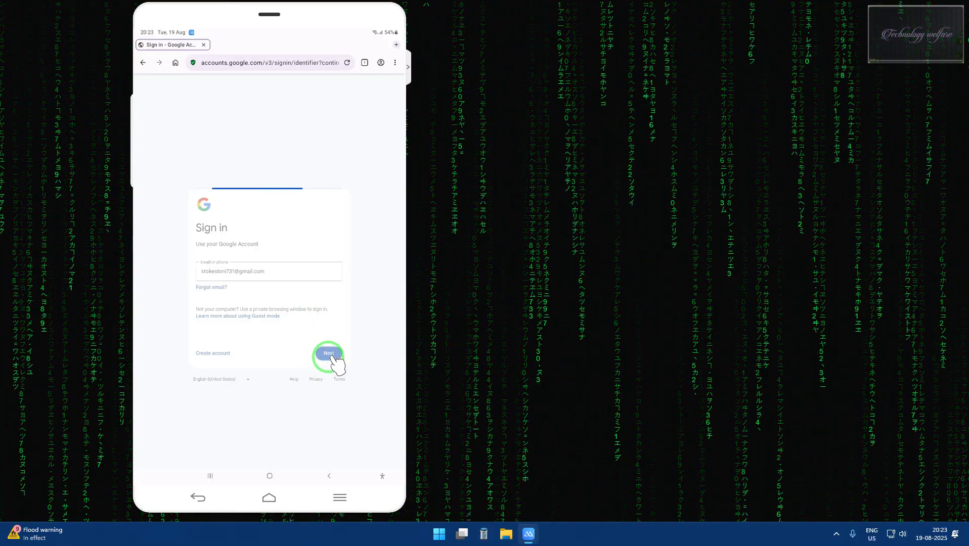
Choose Forgot password, skip the last-remembered-password check and try another way
left_click(269, 285)
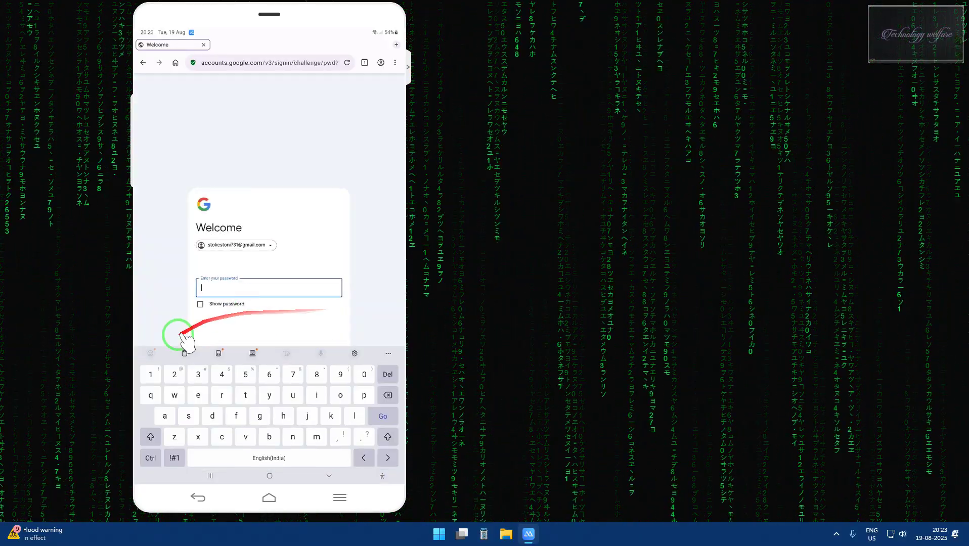
left_click(212, 322)
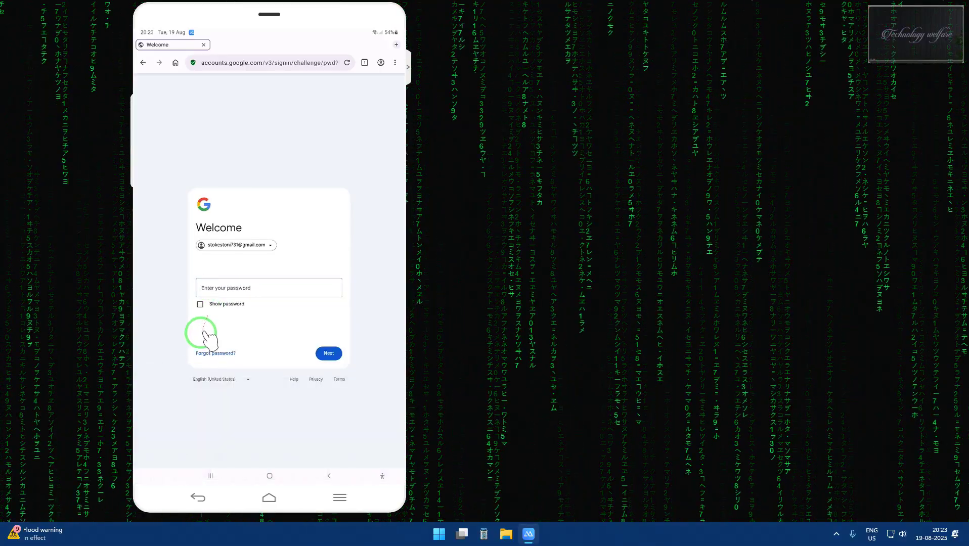
left_click(211, 353)
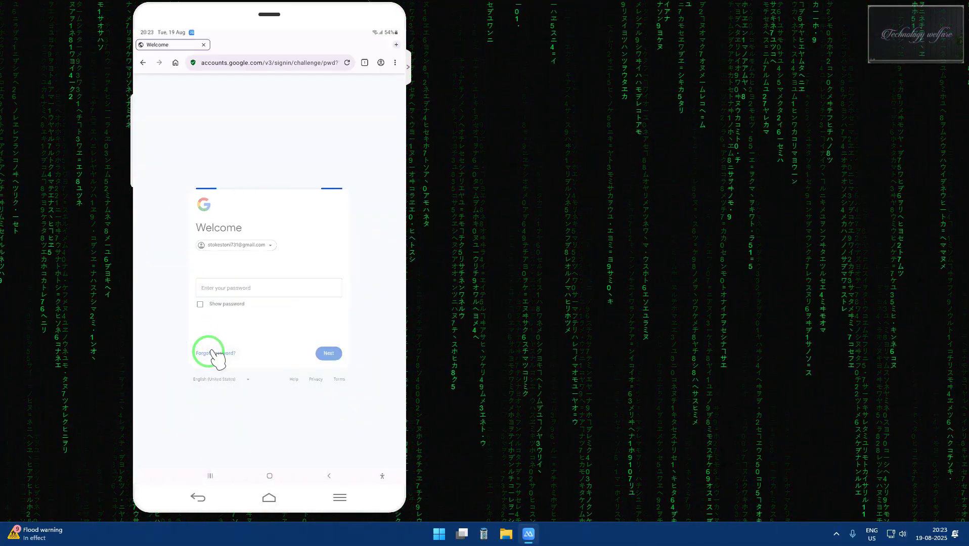
left_click(227, 305)
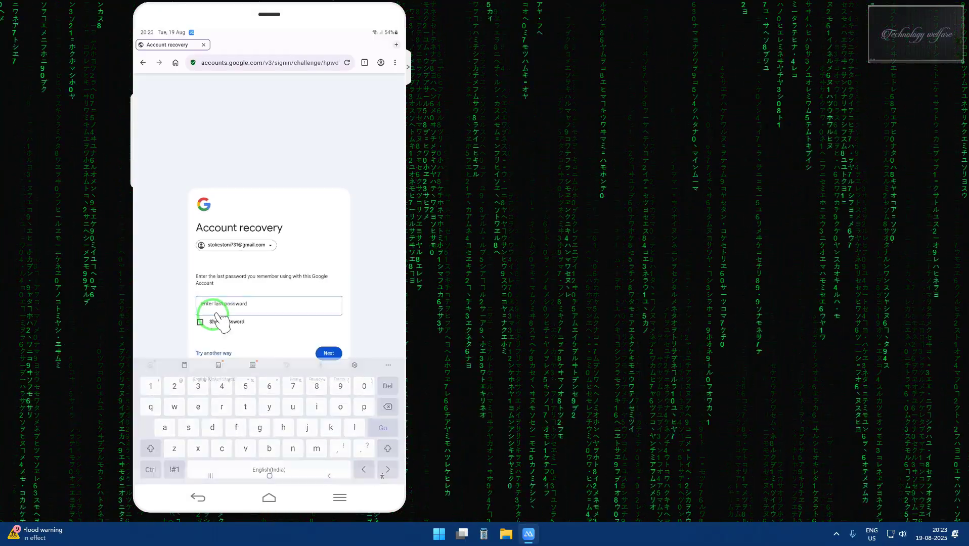
key("Escape")
left_click(213, 352)
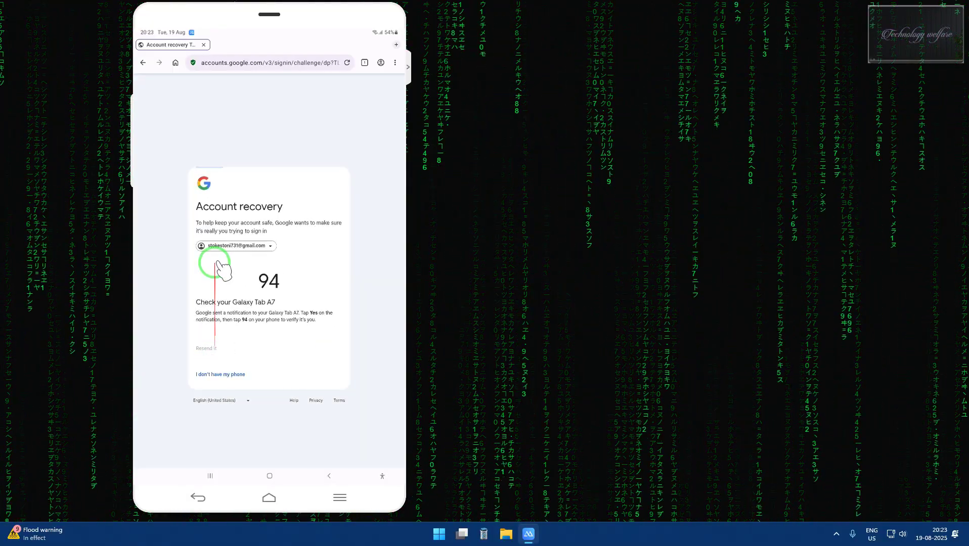
Decline phone and phone-number verification, landing on Couldn't sign you in
left_click(220, 375)
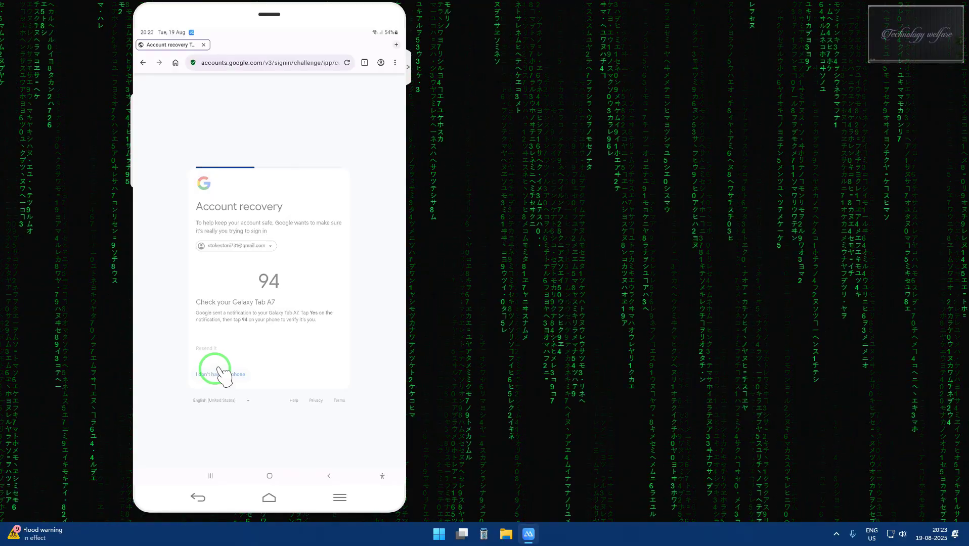
left_click(224, 373)
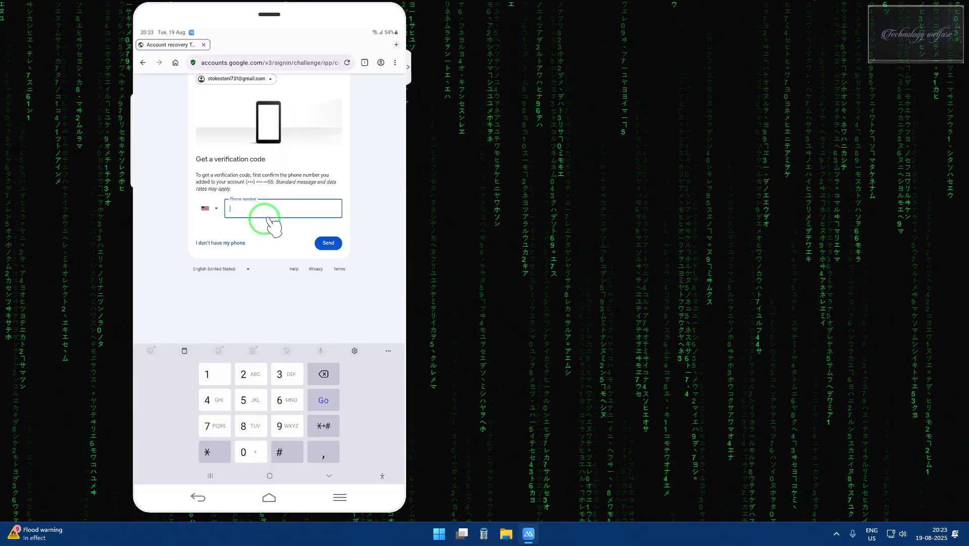
left_click(220, 243)
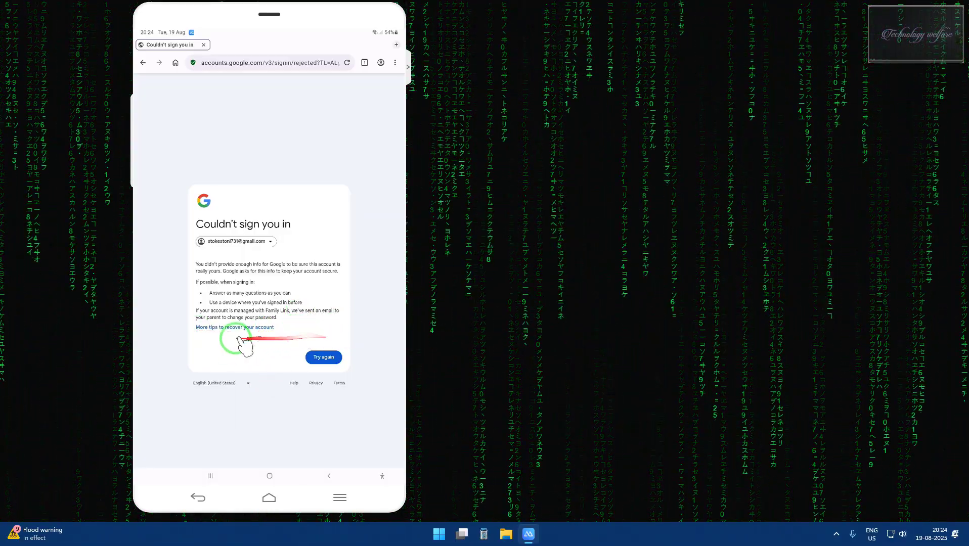
Leave the browser and launch the phone's Settings from the app drawer
left_click(269, 475)
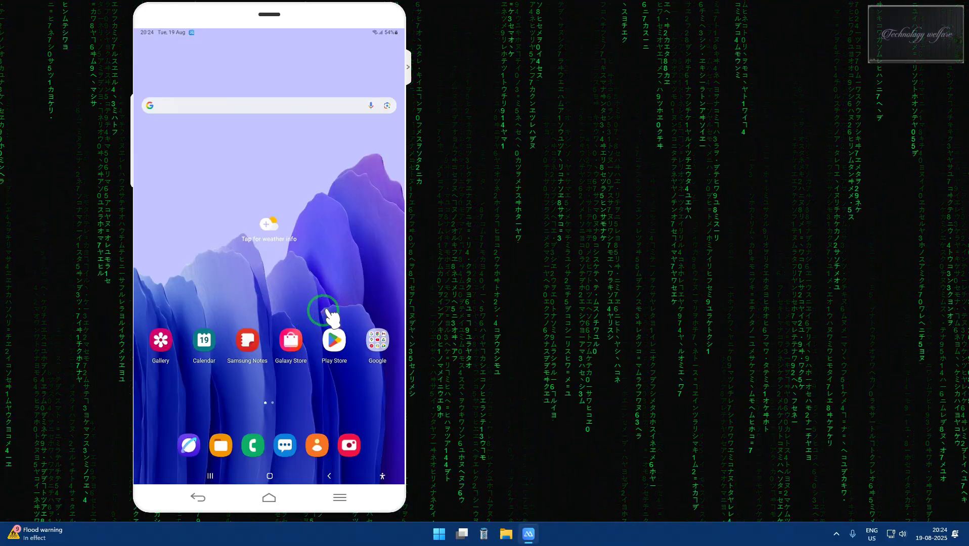
left_click_drag(331, 363, 331, 227)
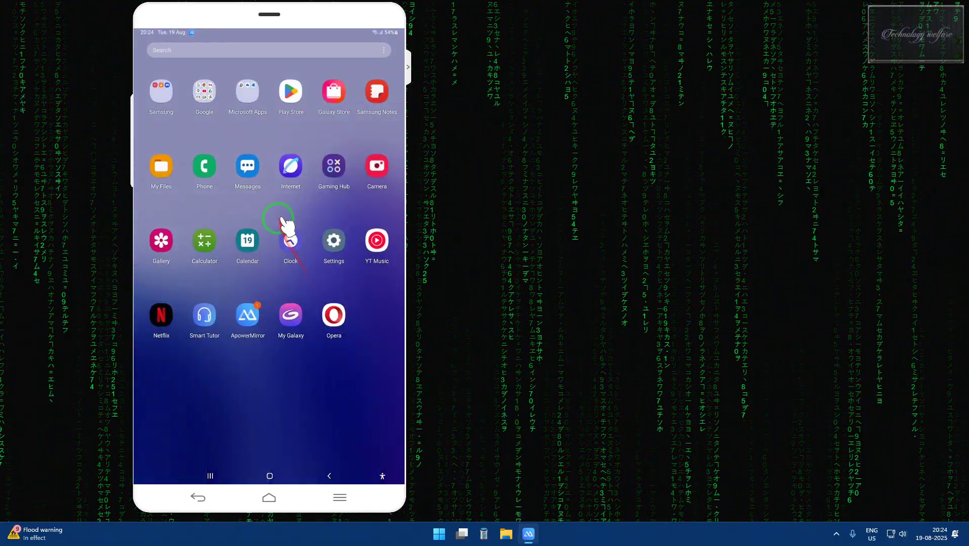
left_click(331, 244)
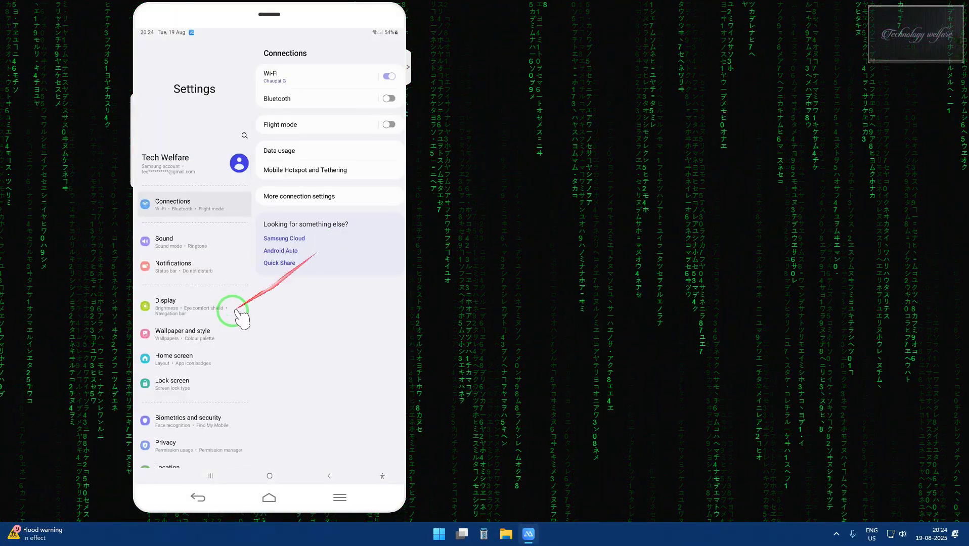
scroll(231, 324, "down", 5)
scroll(231, 324, "down", 5)
scroll(231, 323, "down", 3)
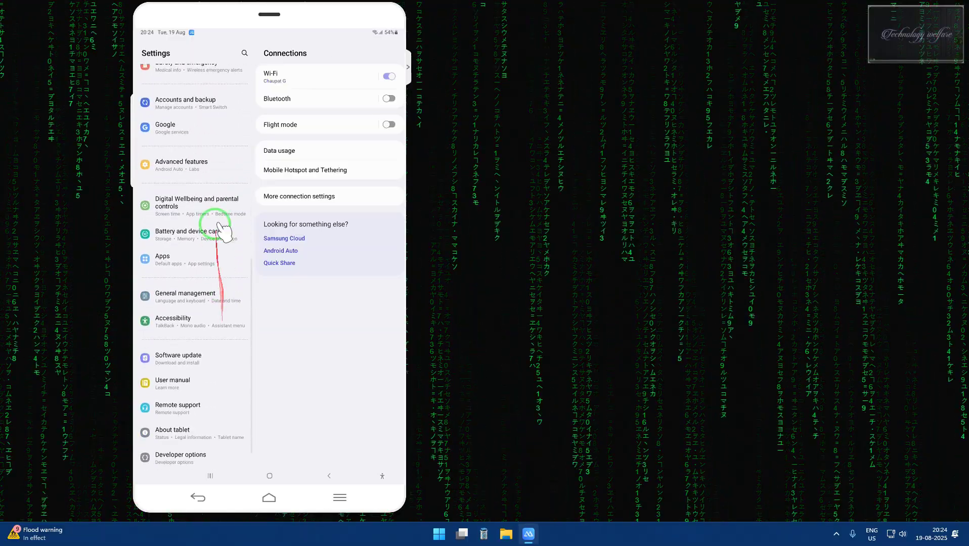
In Google services settings, choose Help from the three-dot menu
left_click(188, 122)
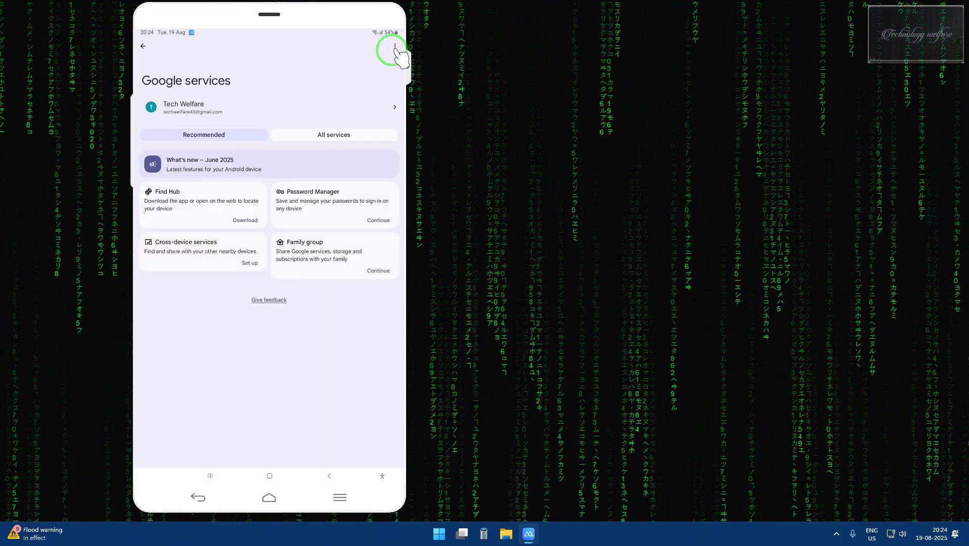
left_click(393, 47)
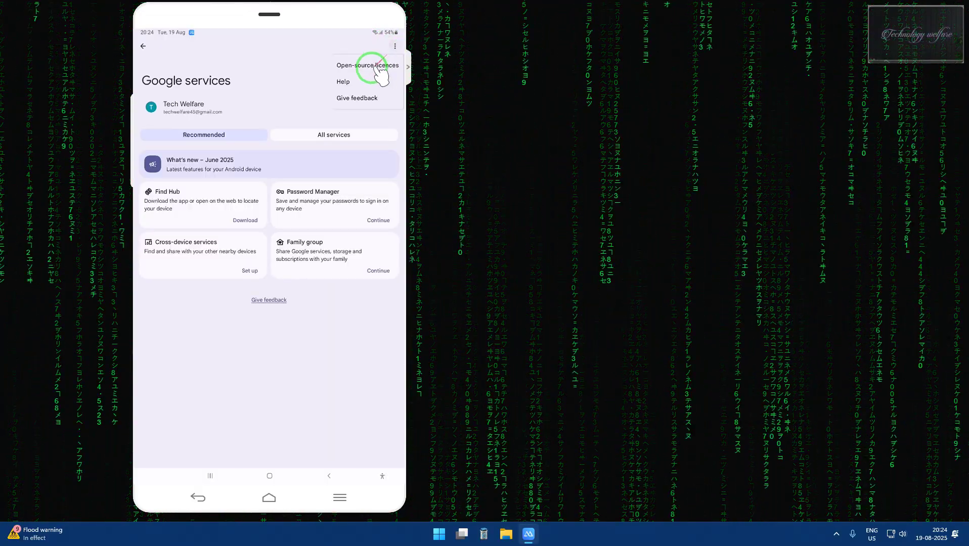
left_click(342, 81)
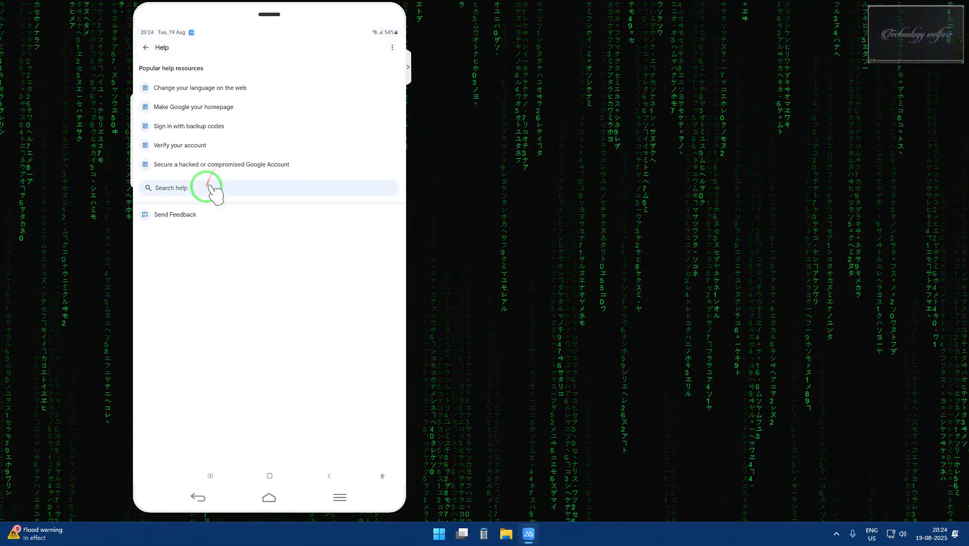
Search help for 'hacked gmail recovery' and open 'Secure a hacked or compromised Google Account'
left_click(211, 188)
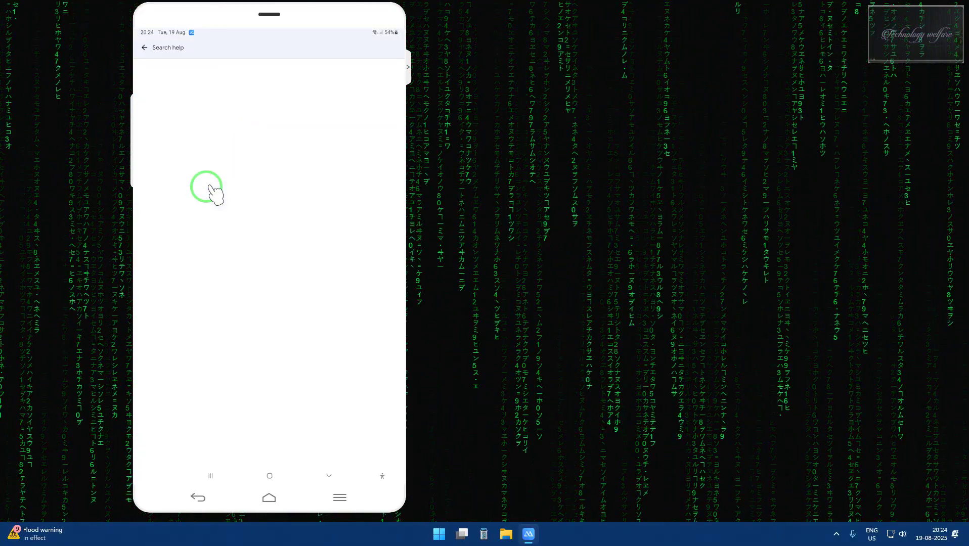
type("ha")
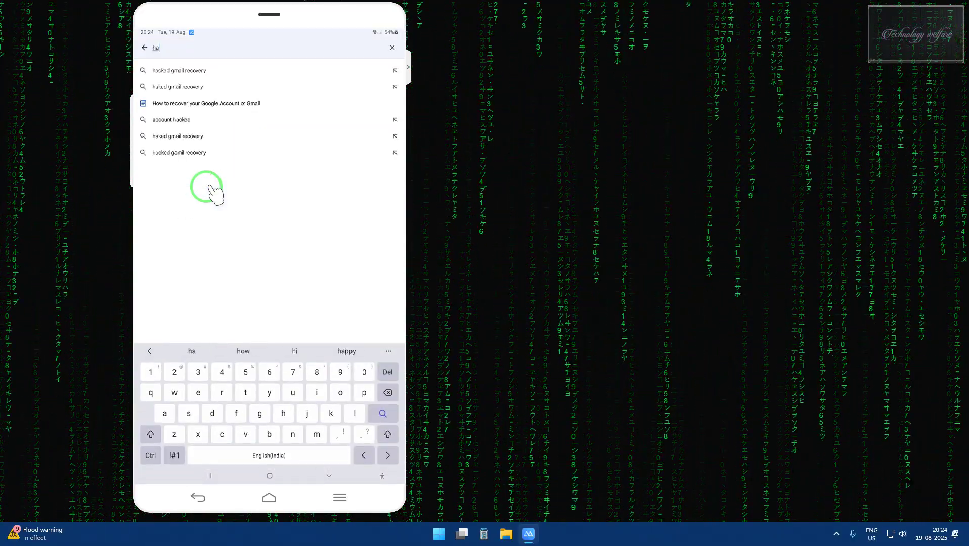
left_click(178, 86)
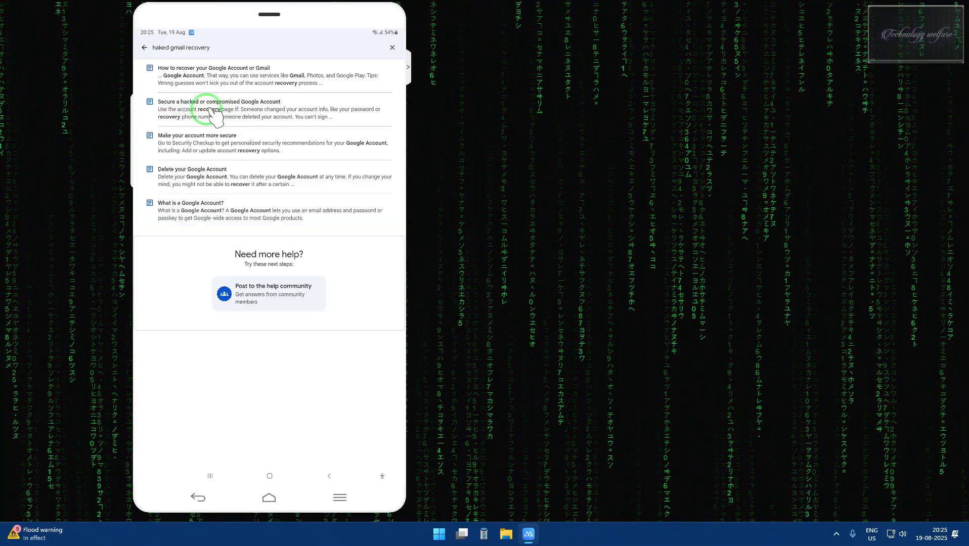
left_click(289, 110)
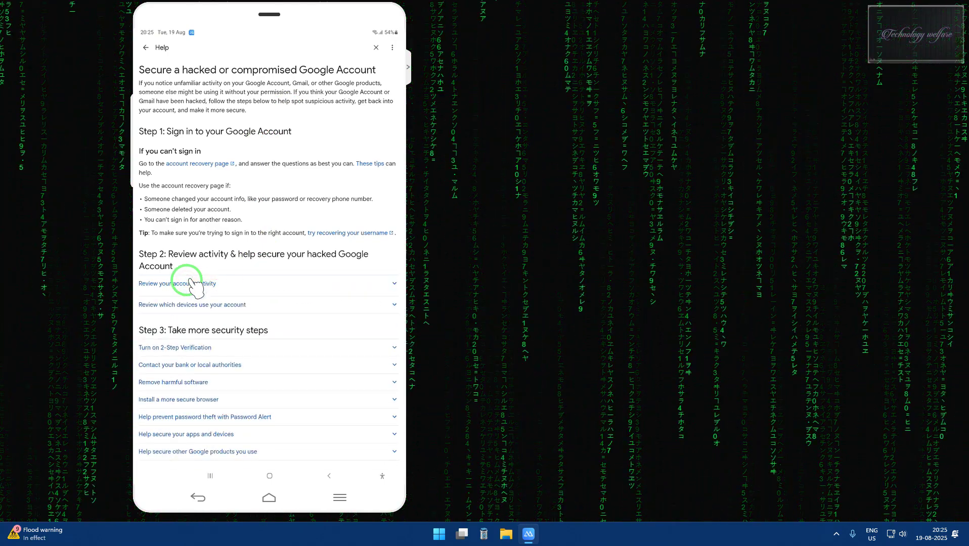
Expand 'Review your account activity' and jump to the spotting-a-hacked-account section
left_click(190, 283)
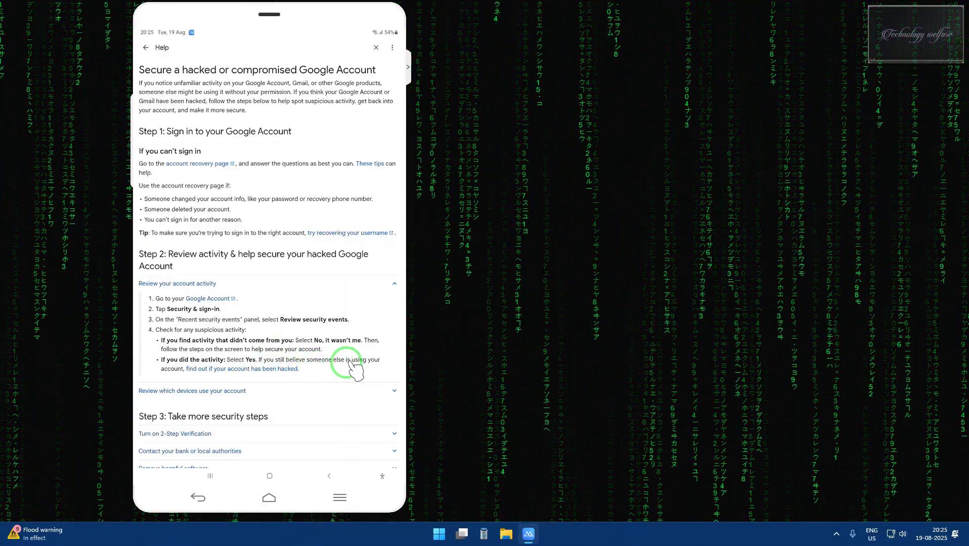
left_click(268, 369)
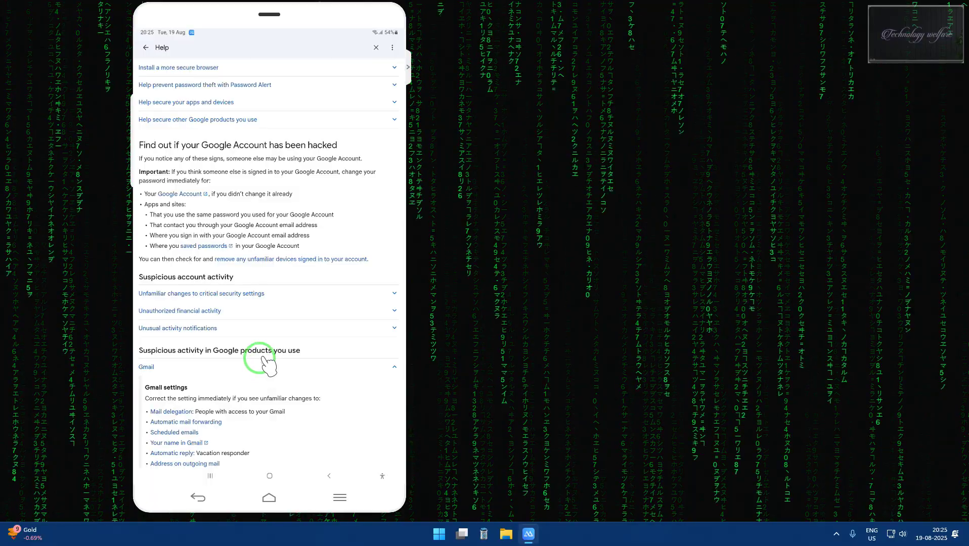
scroll(303, 269, "down", 3)
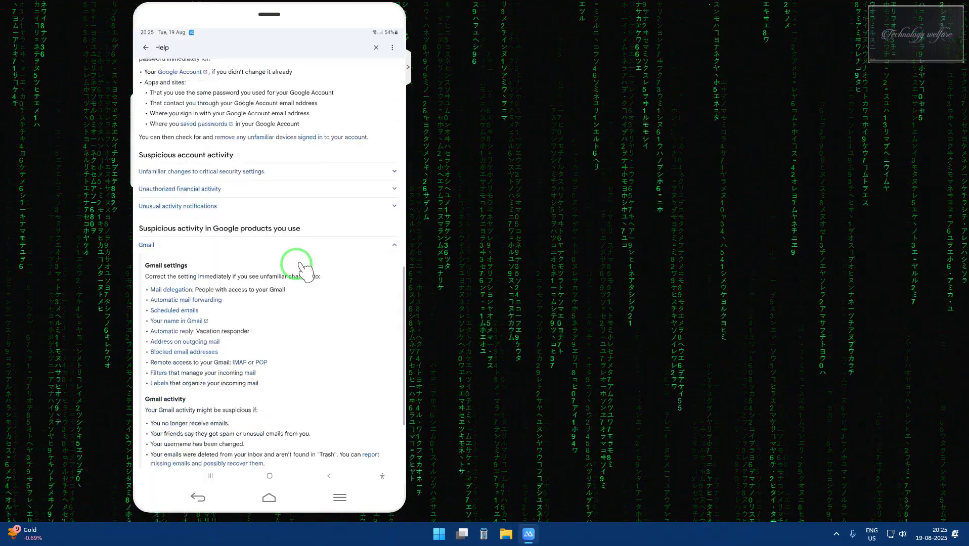
scroll(303, 268, "down", 2)
scroll(303, 269, "up", 5)
scroll(303, 269, "up", 4)
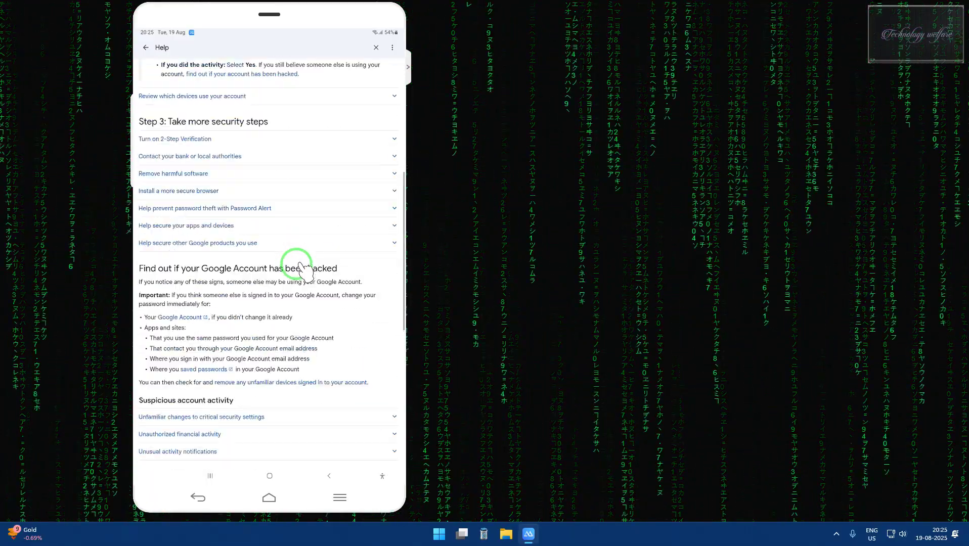
scroll(302, 268, "up", 5)
scroll(302, 269, "up", 4)
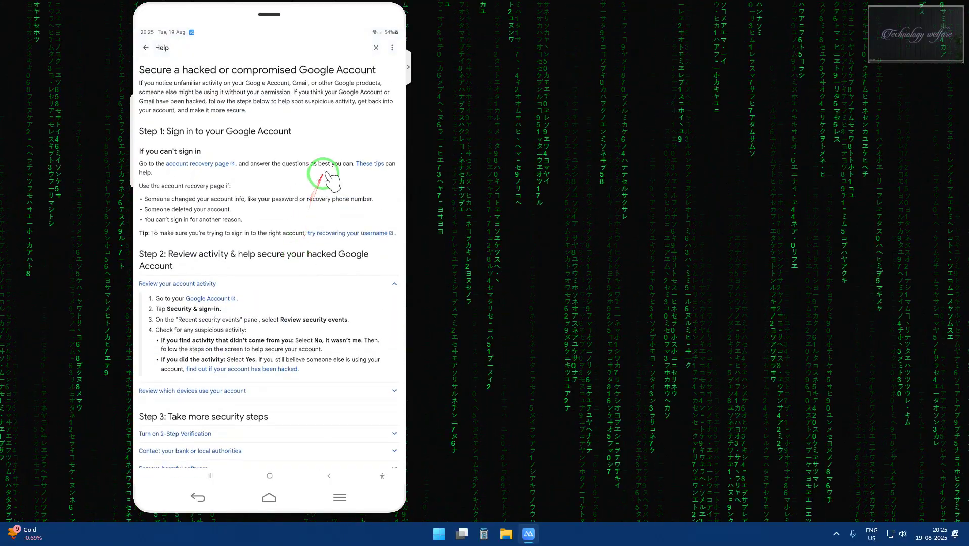
Follow the 'These tips' link and read through the account recovery tips page
left_click(364, 164)
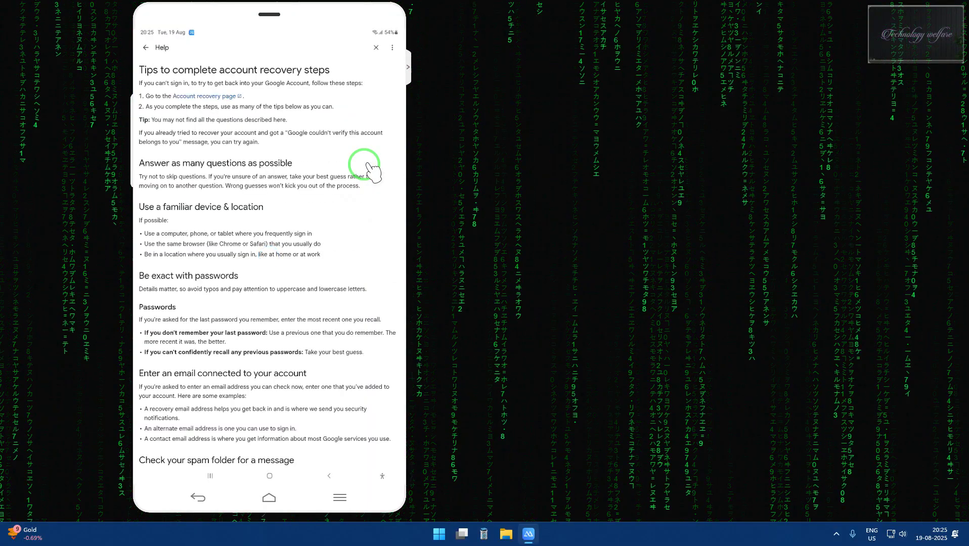
scroll(280, 289, "down", 3)
scroll(280, 288, "down", 1)
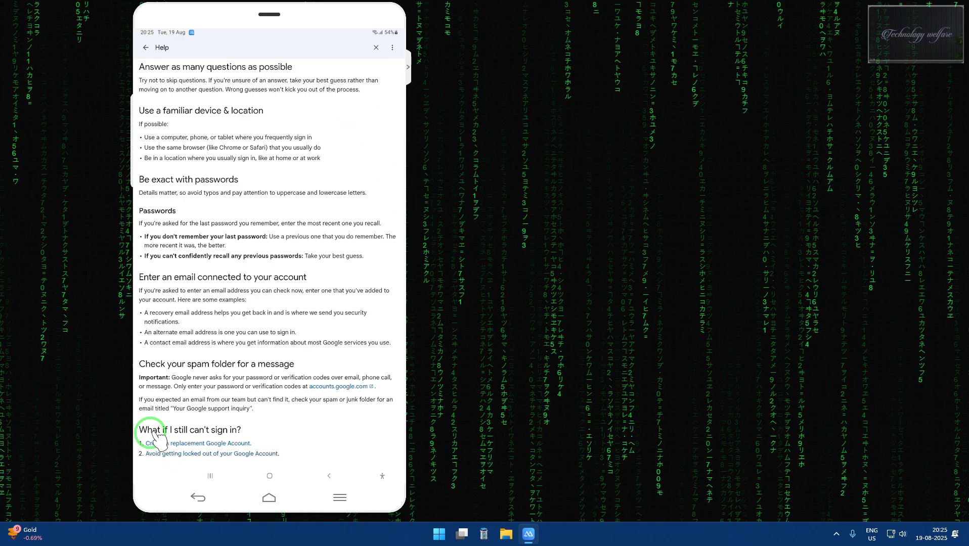
left_click_drag(171, 430, 206, 430)
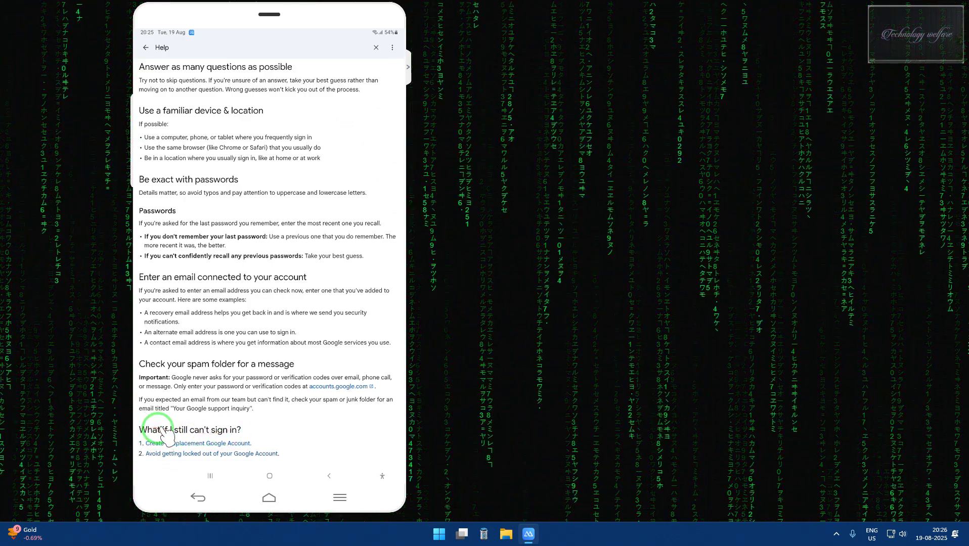
mouse_move(155, 435)
left_mouse_down()
mouse_move(212, 439)
mouse_move(235, 453)
left_mouse_up()
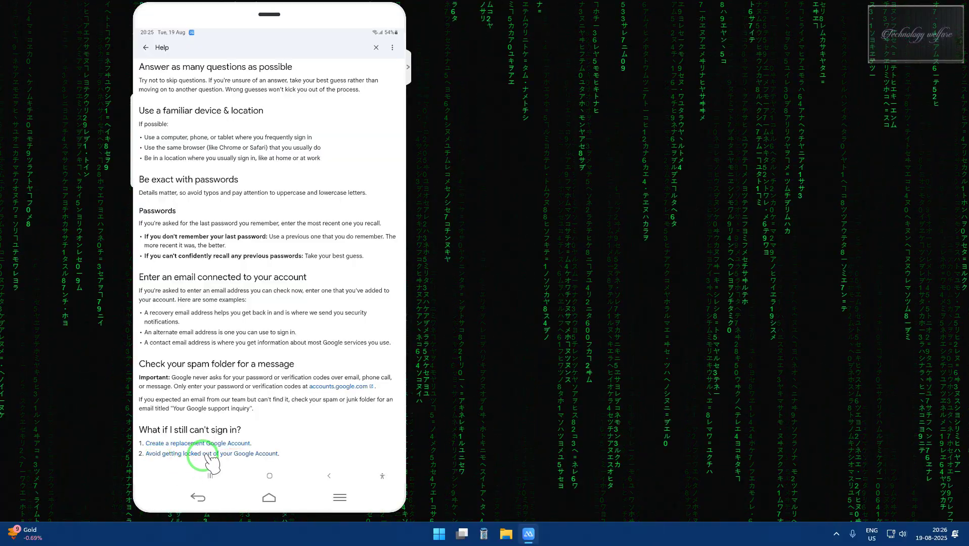
left_click_drag(227, 454, 239, 418)
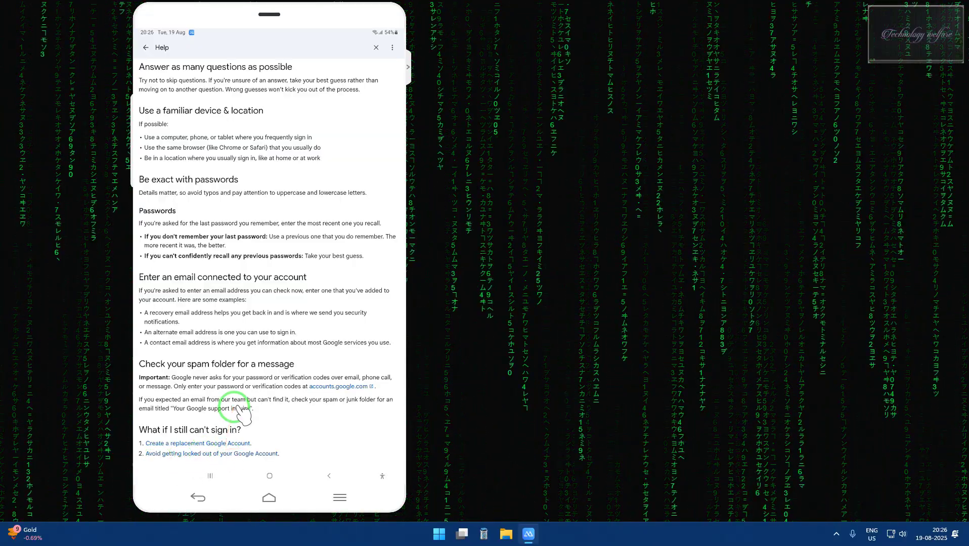
scroll(250, 341, "up", 4)
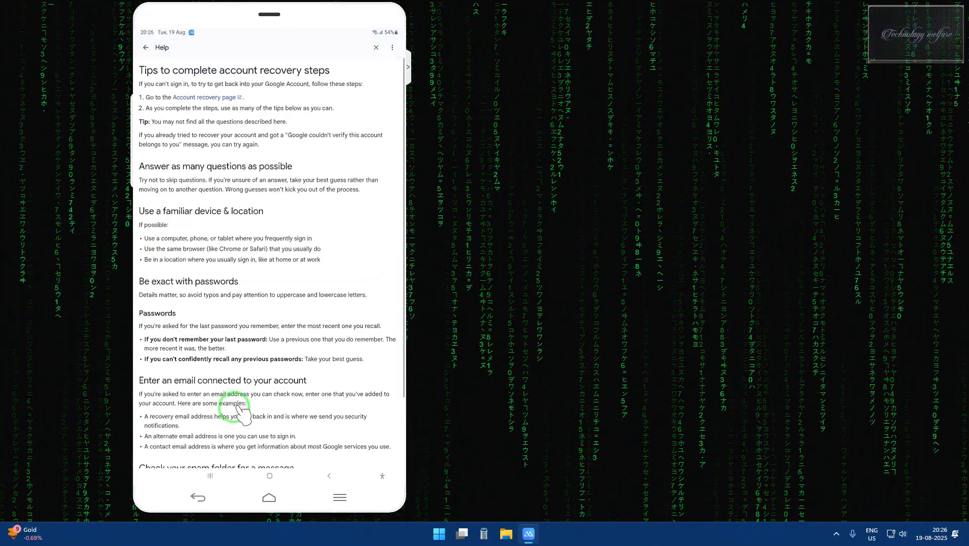
On the Account recovery page, autofill the account email and continue to Welcome back
left_click(227, 96)
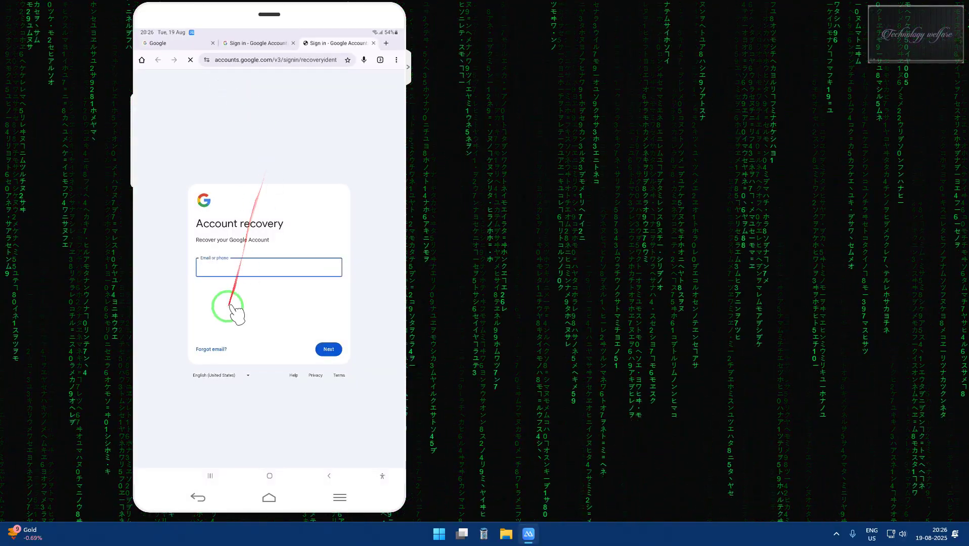
left_click(260, 267)
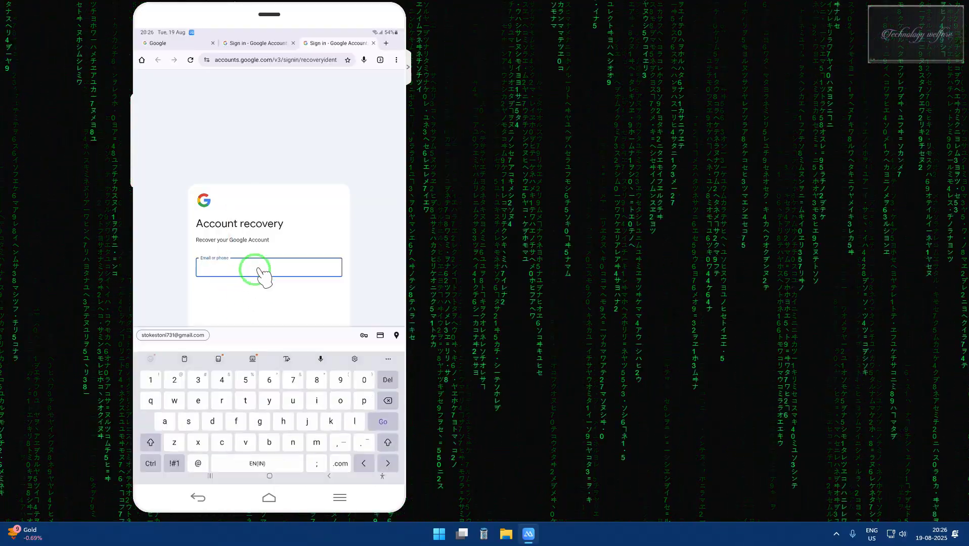
left_click(172, 335)
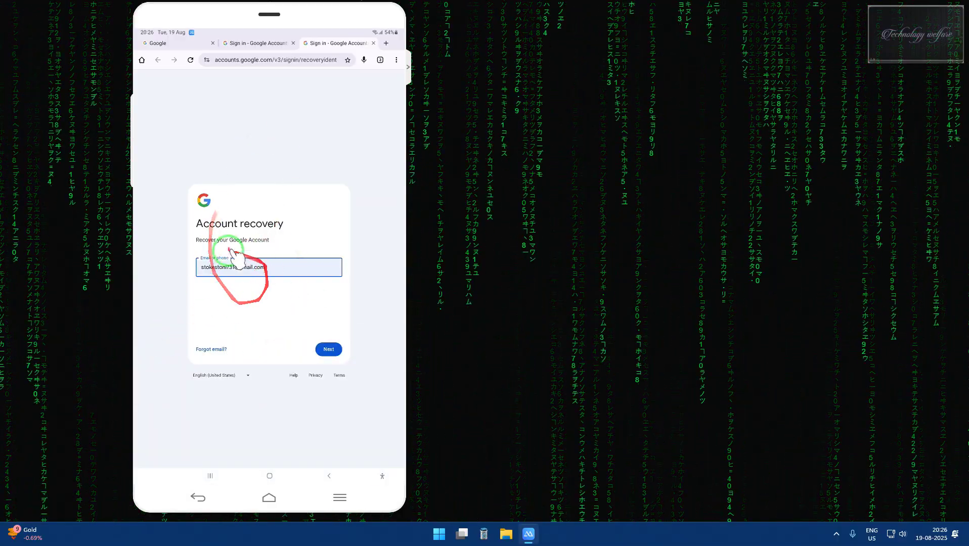
left_click(327, 349)
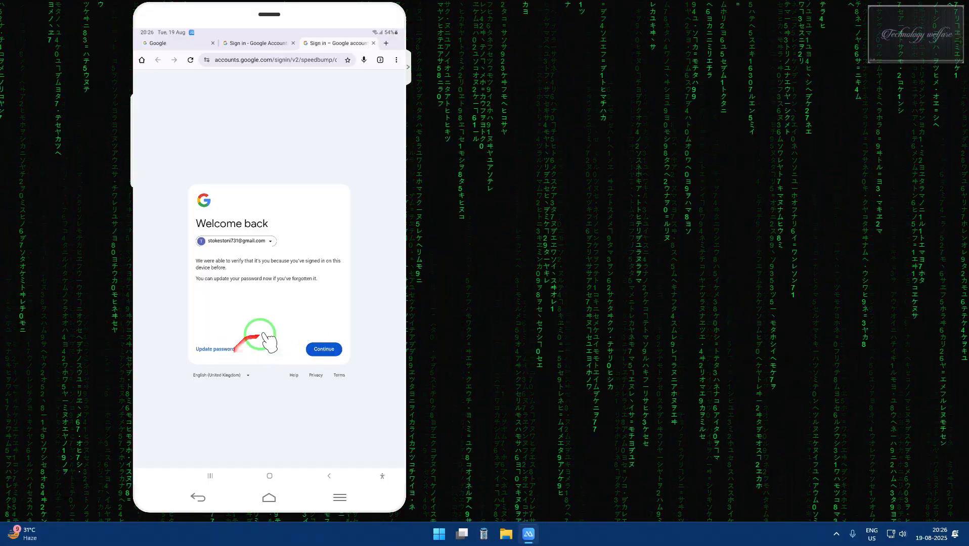
Choose Update password and reveal the full Change password form
left_click(220, 349)
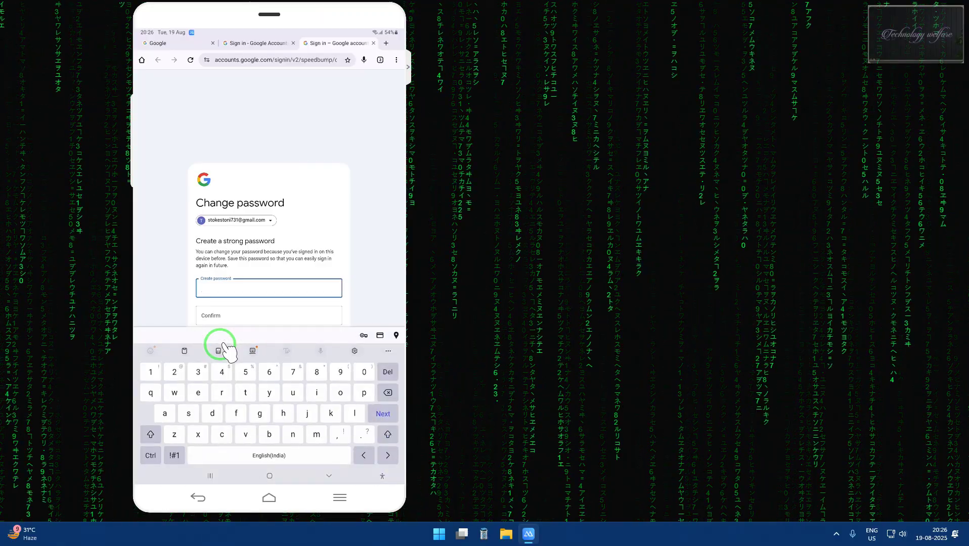
left_click(292, 242)
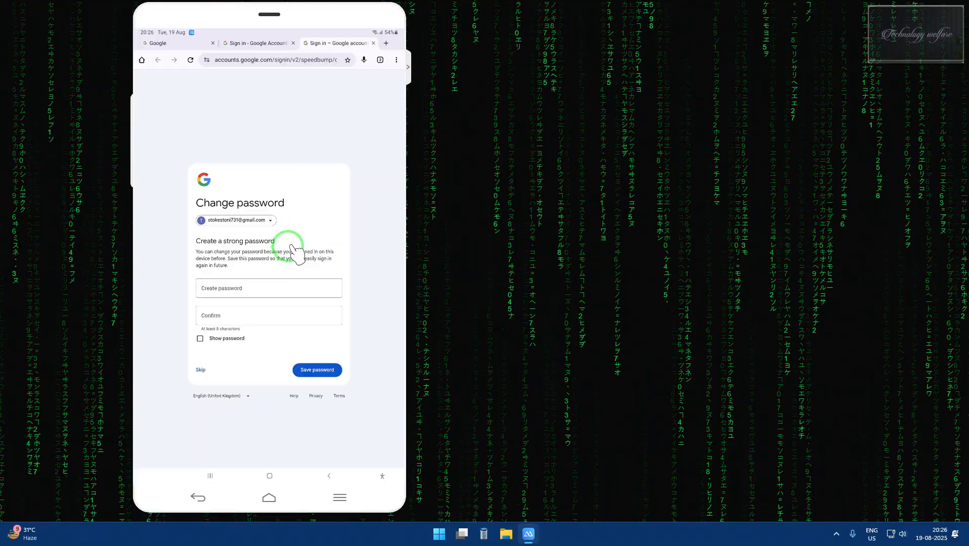